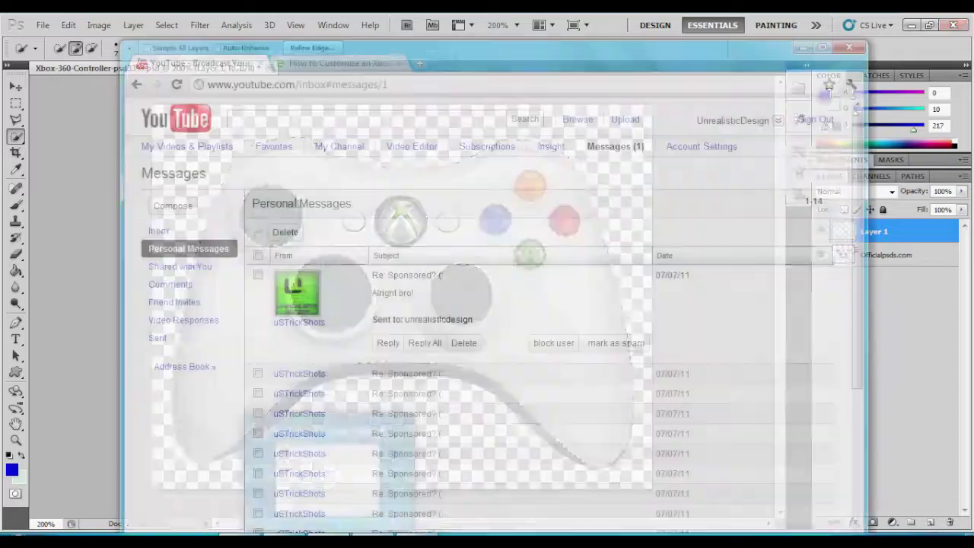
Step: Read the sent replies in the YouTube Sent folder
left_click(158, 338)
left_click(408, 375)
left_click(407, 354)
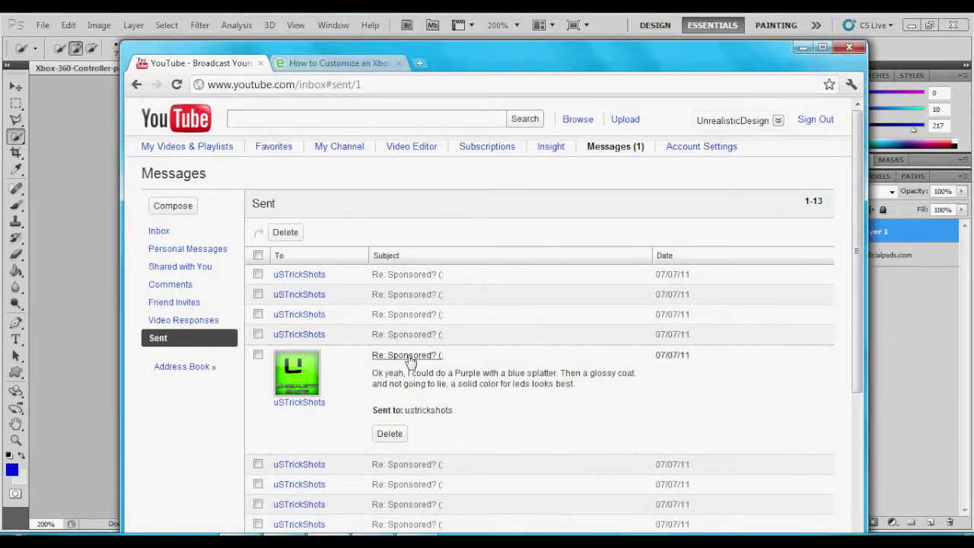
left_click(396, 315)
Step: Read the latest received message asking for purple with blue splatter, then leave the browser
key("alt+Left")
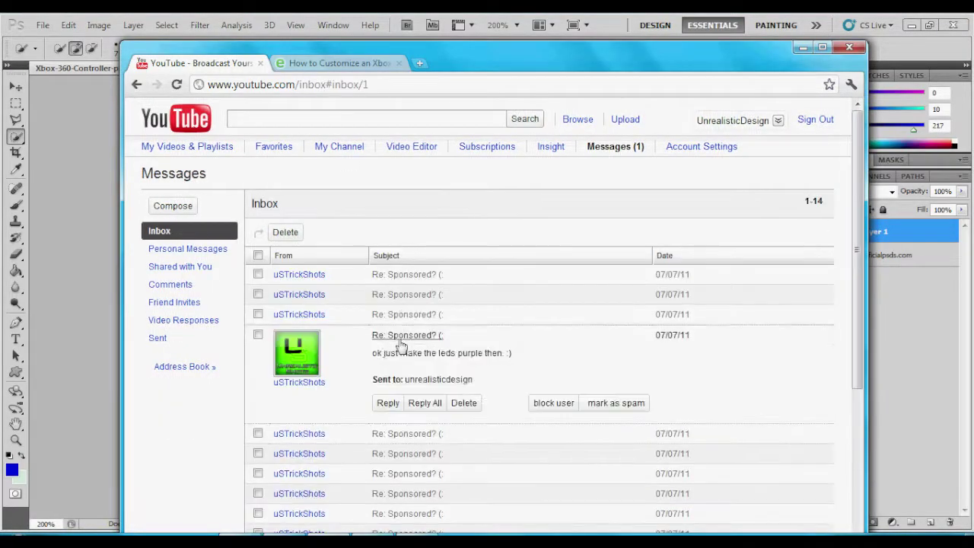
left_click(399, 316)
key("alt+Tab")
left_click(15, 271)
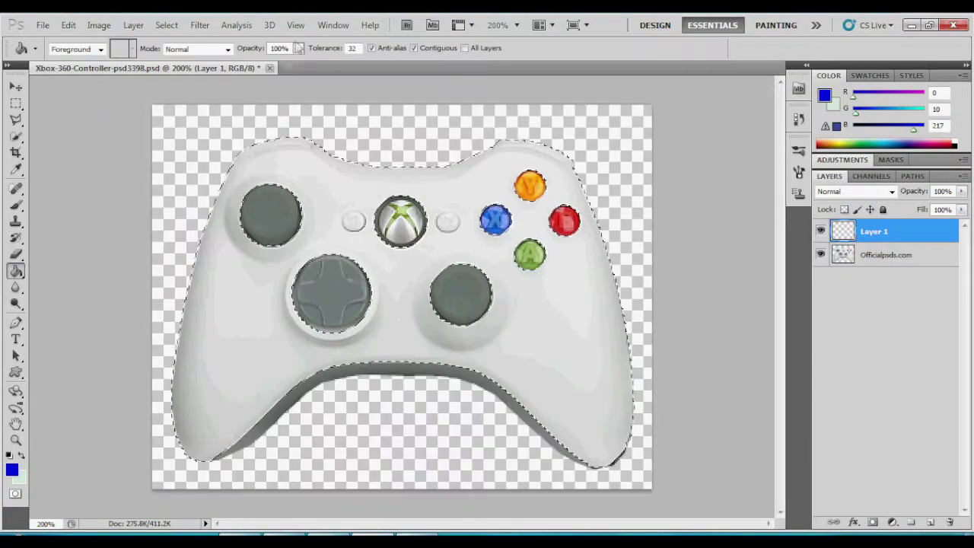
Step: Paint the controller's left side blue with the brush at 47% opacity
key("b")
left_click(72, 49)
key("Return")
left_click_drag(263, 143, 207, 280)
key("ctrl+z")
key("4")
key("7")
mouse_move(256, 156)
left_mouse_down()
mouse_move(213, 236)
mouse_move(189, 455)
left_mouse_up()
mouse_move(229, 175)
left_mouse_down()
mouse_move(320, 157)
mouse_move(571, 156)
mouse_move(426, 335)
mouse_move(198, 411)
mouse_move(198, 449)
left_mouse_up()
key("ctrl+z")
Step: Zoom in on the centre buttons and dab soft blue left of the Back button
left_click(16, 136)
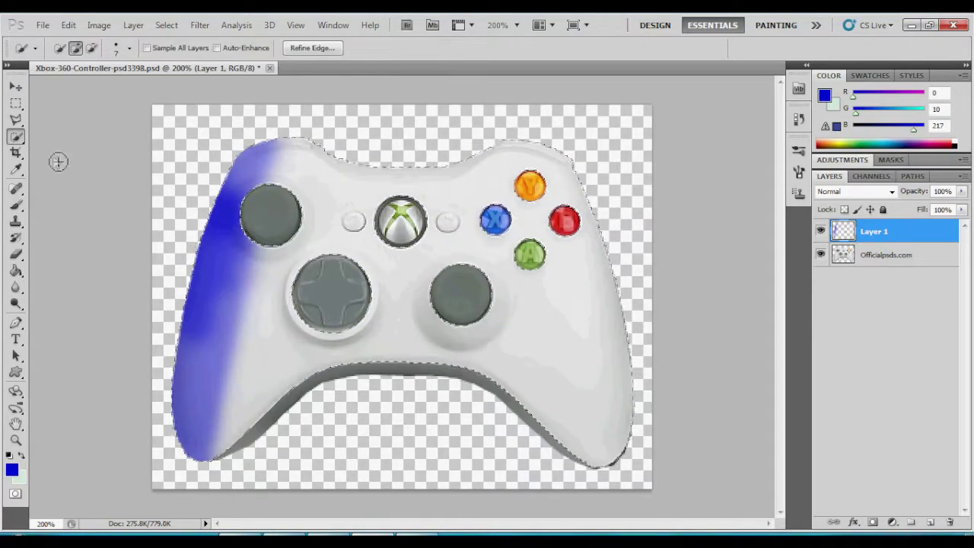
key("ctrl+plus")
key("ctrl+plus")
key("ctrl+plus")
scroll(266, 304, "up", 4)
key("b")
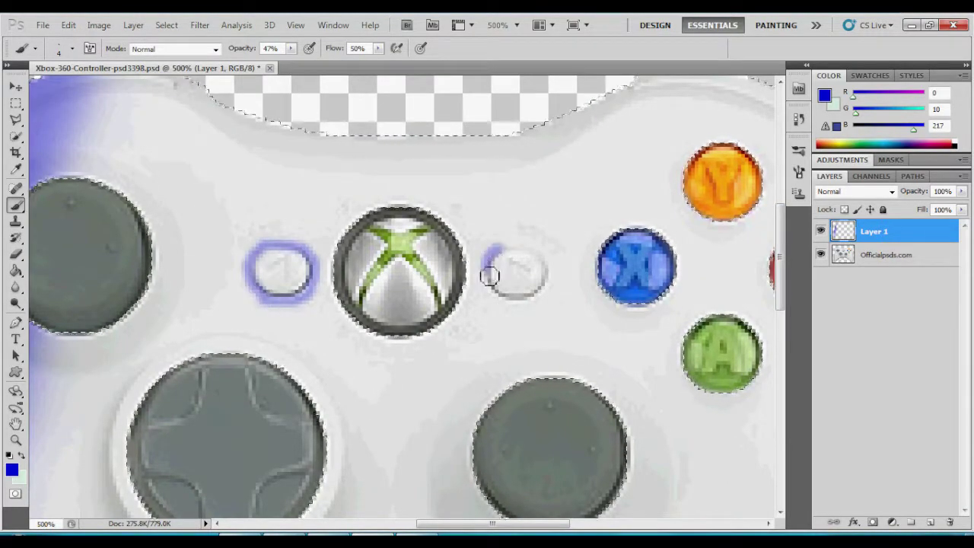
left_click(72, 48)
left_click_drag(23, 89, 38, 89)
left_click_drag(198, 252, 251, 190)
Step: With a 9 px brush, paint blue rings around the Back and Start buttons
left_click(72, 48)
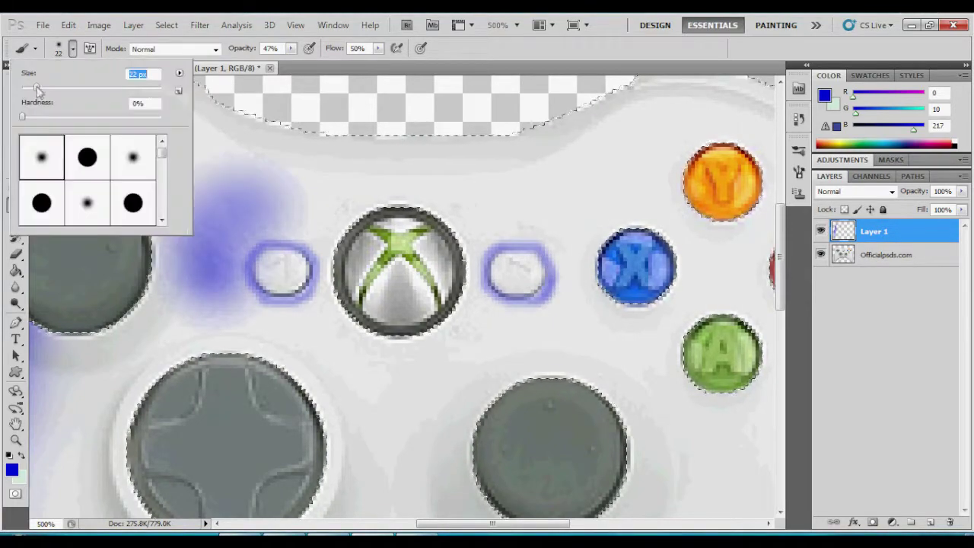
left_click_drag(31, 89, 26, 89)
mouse_move(229, 270)
left_mouse_down()
mouse_move(243, 236)
mouse_move(236, 281)
mouse_move(305, 312)
mouse_move(293, 223)
mouse_move(221, 267)
mouse_move(320, 305)
mouse_move(350, 259)
mouse_move(343, 222)
mouse_move(259, 228)
mouse_move(251, 304)
mouse_move(335, 304)
left_mouse_up()
key("ctrl+z")
left_click_drag(482, 305, 481, 292)
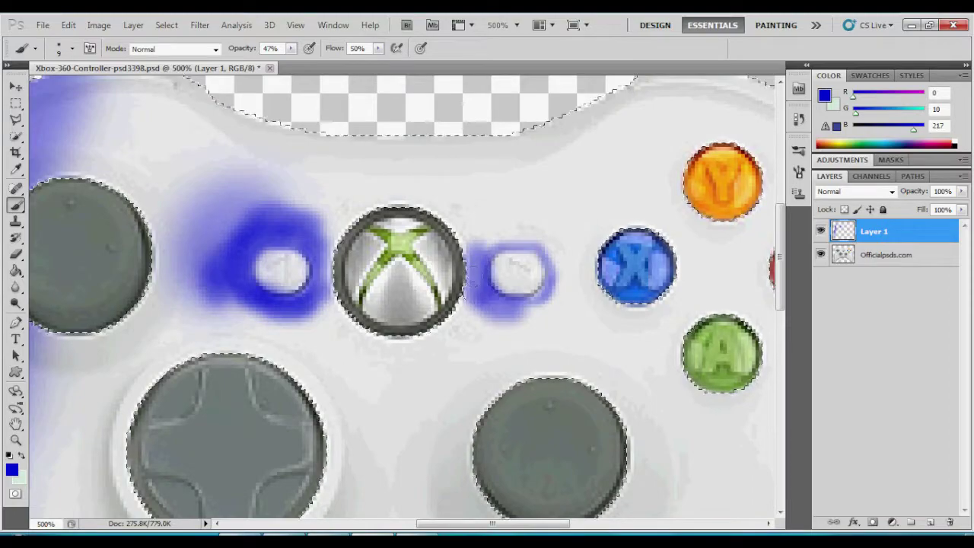
mouse_move(466, 251)
left_mouse_down()
mouse_move(564, 259)
mouse_move(472, 316)
left_mouse_up()
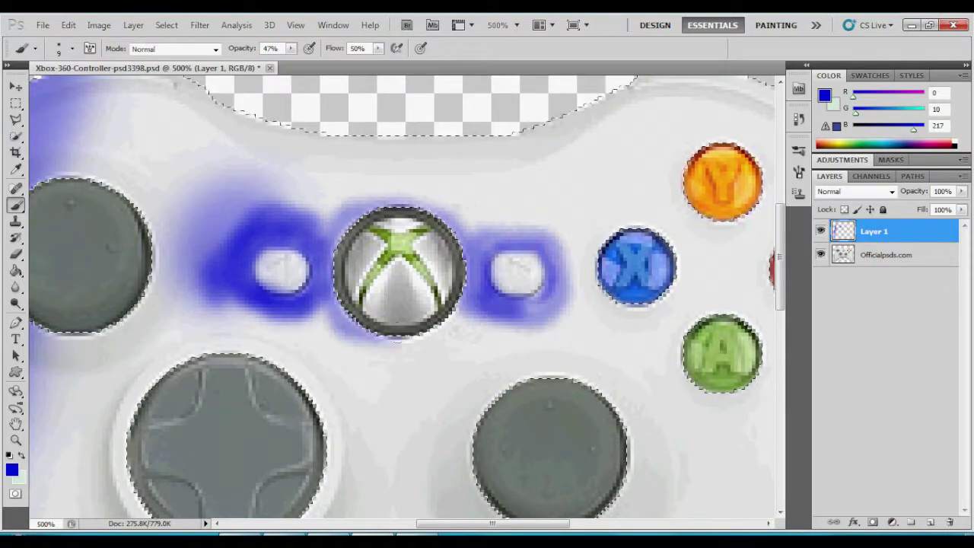
Step: Zoom out and paint more blue around the left stick with a 47 px brush
key("ctrl+minus")
key("ctrl+minus")
left_click(64, 48)
mouse_move(152, 274)
left_mouse_down()
mouse_move(84, 488)
mouse_move(191, 502)
mouse_move(229, 304)
mouse_move(114, 213)
left_mouse_up()
mouse_move(220, 251)
left_mouse_down()
mouse_move(281, 191)
mouse_move(244, 114)
left_mouse_up()
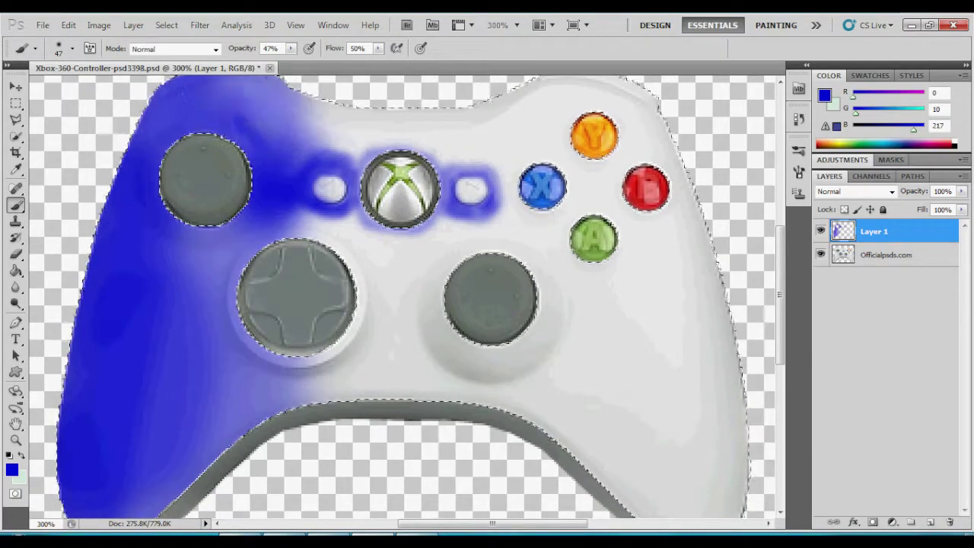
Step: Try blue strokes over the right side and centre, then undo them
key("ctrl+alt+z")
key("ctrl+alt+z")
key("ctrl+alt+z")
key("ctrl+alt+z")
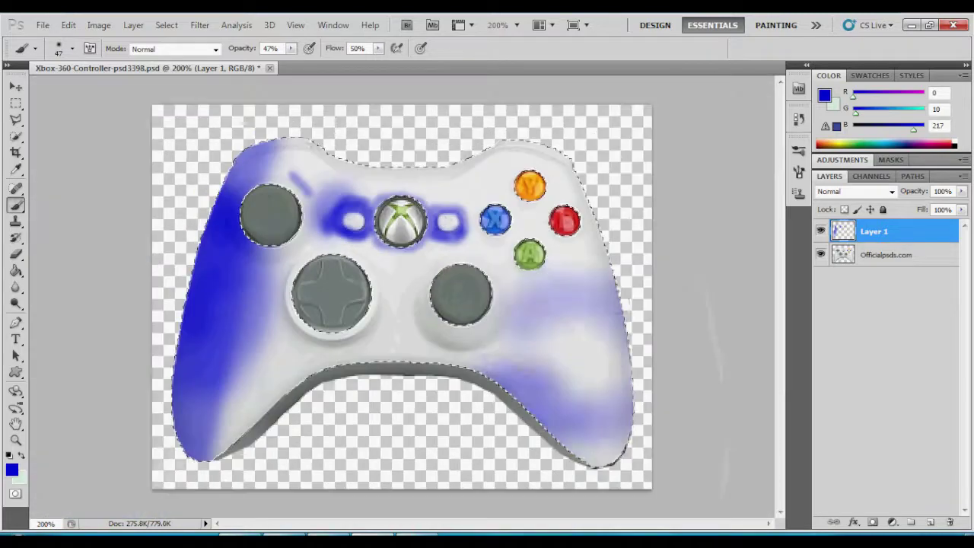
key("ctrl+minus")
mouse_move(609, 442)
left_mouse_down()
mouse_move(533, 266)
mouse_move(499, 152)
left_mouse_up()
mouse_move(499, 118)
left_mouse_down()
mouse_move(579, 381)
mouse_move(365, 328)
mouse_move(373, 343)
mouse_move(411, 266)
left_mouse_up()
key("ctrl+alt+z")
key("ctrl+alt+z")
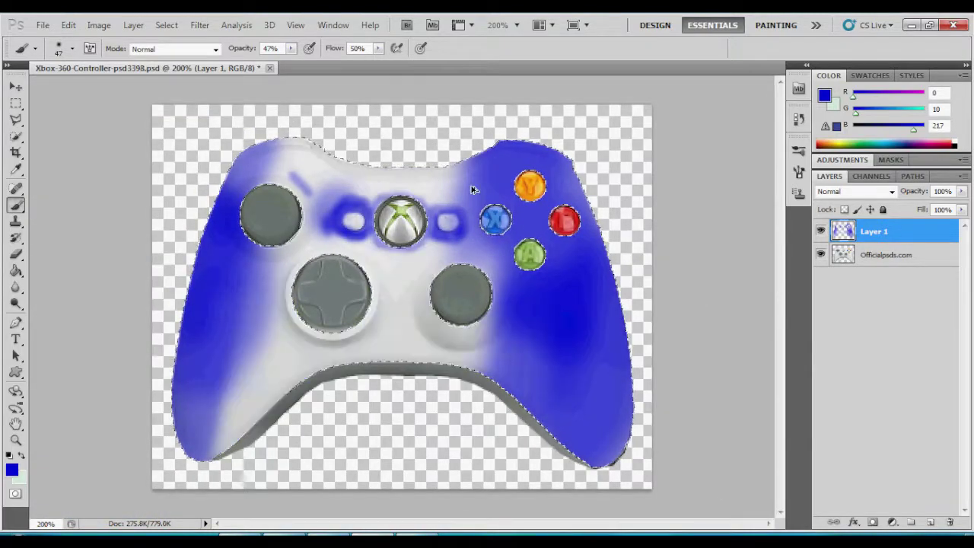
key("ctrl+alt+z")
Step: Paint blue over the top middle, both grips and the white centre
mouse_move(502, 160)
left_mouse_down()
mouse_move(274, 163)
mouse_move(305, 244)
mouse_move(229, 396)
mouse_move(289, 358)
left_mouse_up()
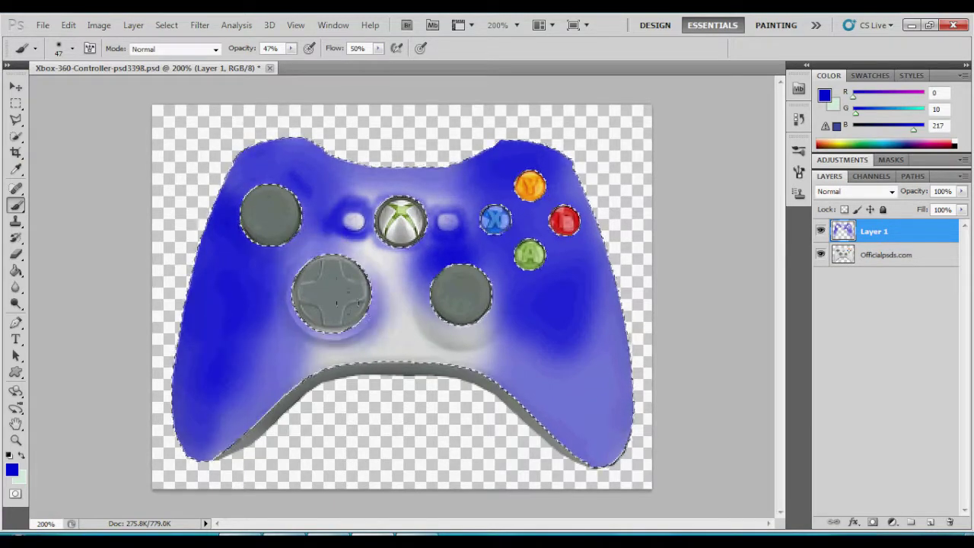
left_click_drag(396, 319, 449, 182)
left_click_drag(320, 175, 495, 183)
left_click_drag(563, 456, 594, 289)
left_click_drag(510, 343, 411, 252)
mouse_move(350, 243)
left_mouse_down()
mouse_move(281, 357)
mouse_move(213, 426)
left_mouse_up()
mouse_move(380, 335)
left_mouse_down()
mouse_move(487, 350)
mouse_move(556, 404)
left_mouse_up()
left_click_drag(396, 335, 362, 246)
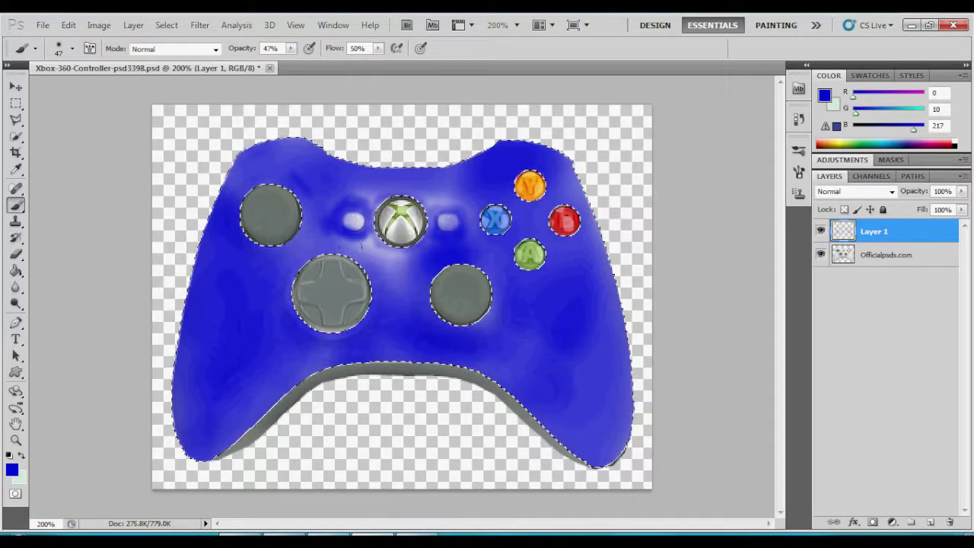
Step: Test a 6 px Dissolve brush dab, undo it and return to Normal mode
key("shift+alt+i")
key("ctrl+plus")
key("ctrl+plus")
key("ctrl+plus")
left_click(59, 48)
type("6")
key("Return")
left_click_drag(271, 286, 236, 323)
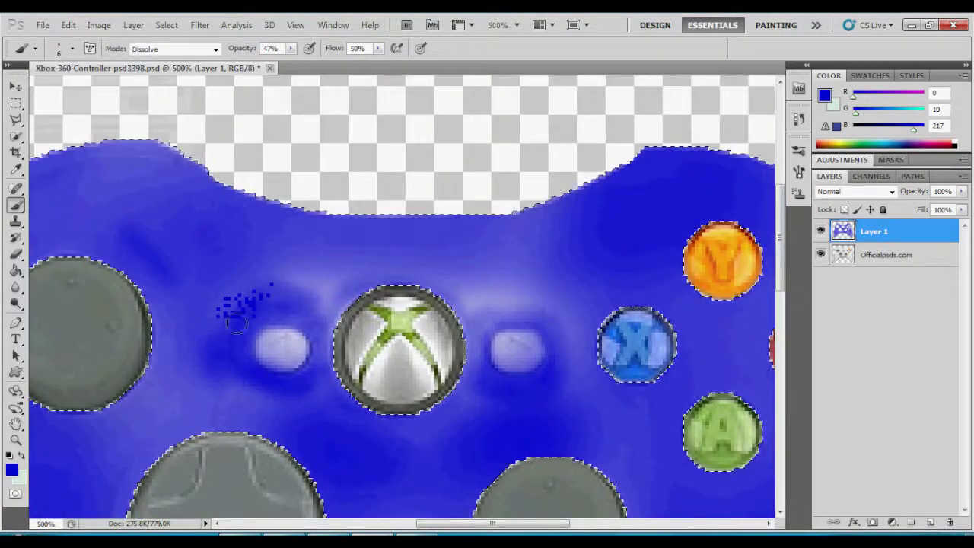
key("ctrl+z")
key("shift+alt+n")
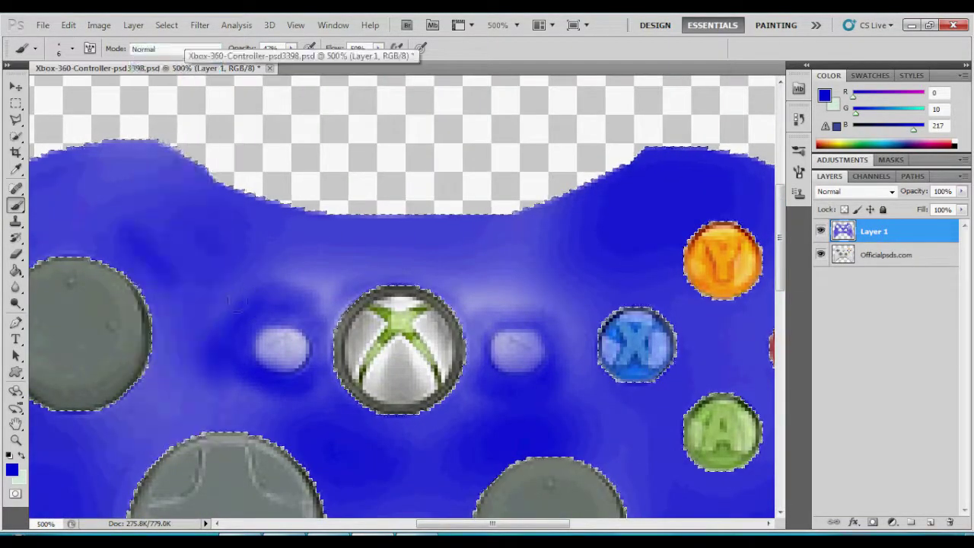
Step: Lower the brush opacity to 17% and zoom out to the whole controller
left_click(291, 48)
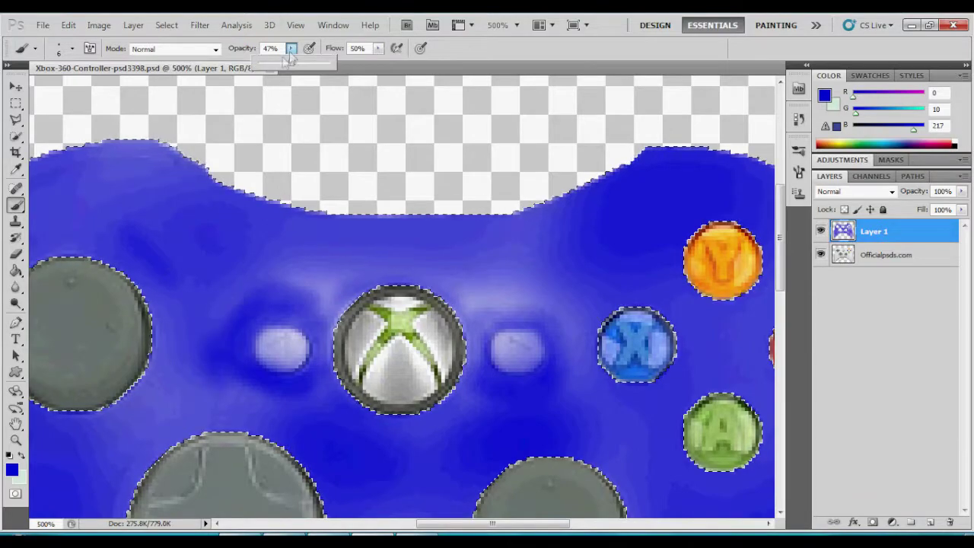
key("1")
key("7")
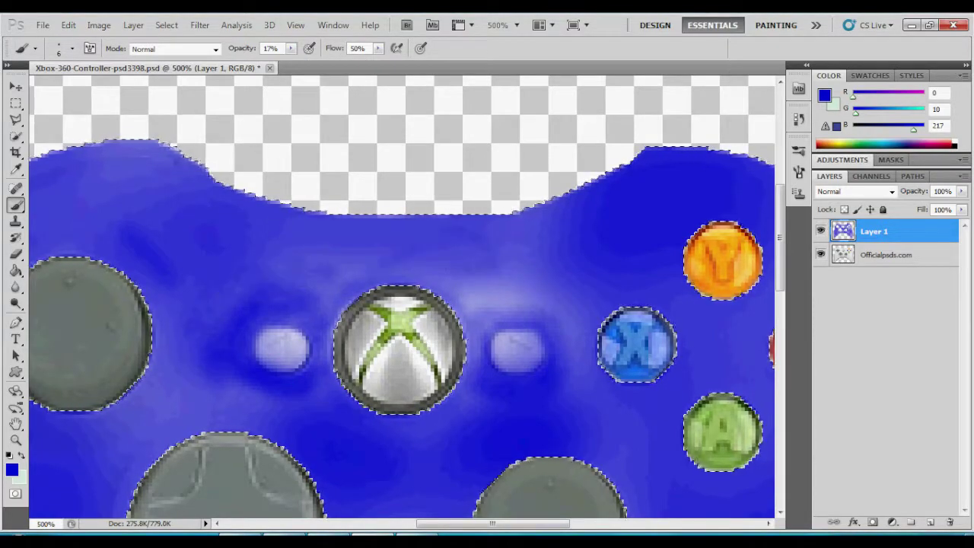
key("ctrl+minus")
key("ctrl+minus")
key("ctrl+minus")
right_click(15, 204)
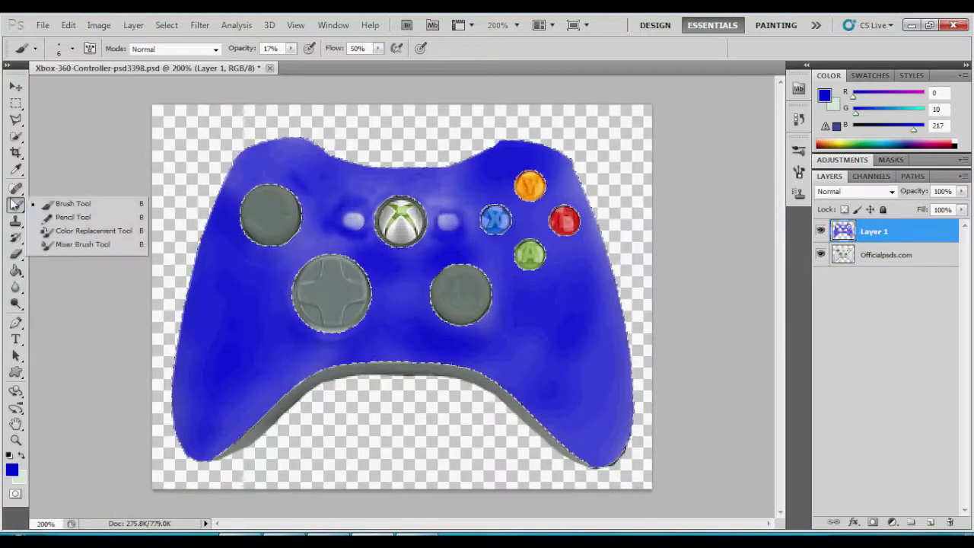
Step: Choose a large splatter brush preset
left_click(65, 201)
left_click(72, 48)
left_click(162, 220)
left_click(162, 220)
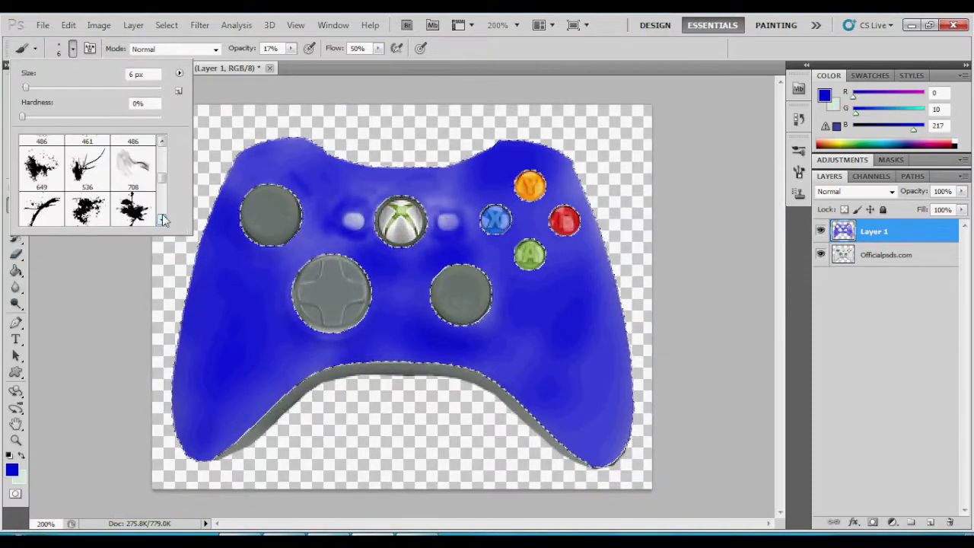
left_click(163, 220)
left_click(41, 190)
left_click(786, 408)
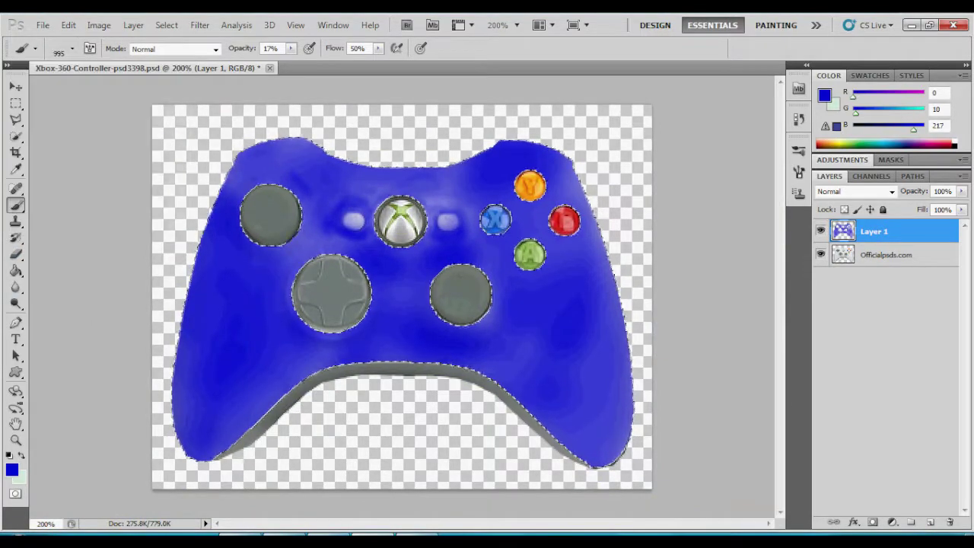
Step: Set purple as background colour, add Layer 2, and use a 178 px splatter brush at 100%
left_click(19, 477)
left_click(879, 178)
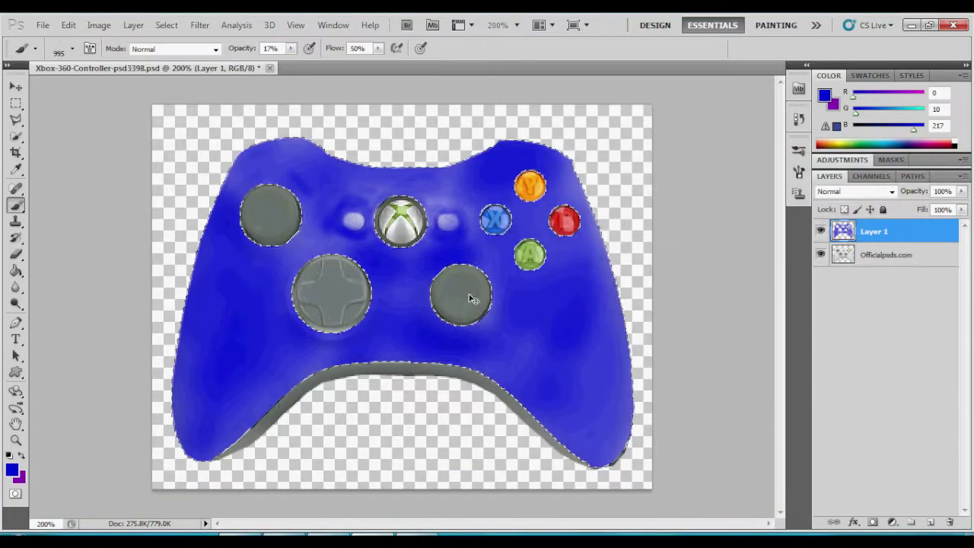
key("ctrl+shift+alt+n")
left_click_drag(354, 67, 958, 344)
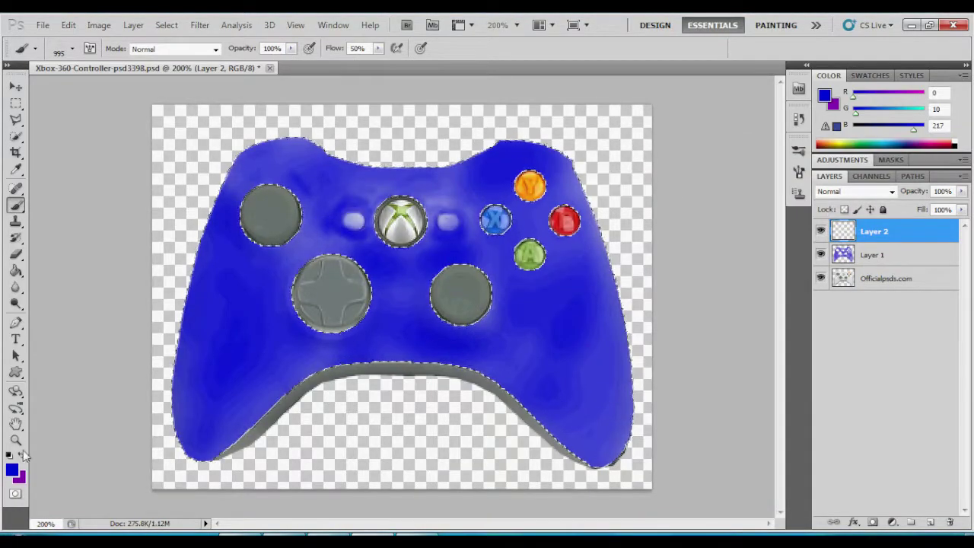
left_click(72, 49)
type("178")
key("Return")
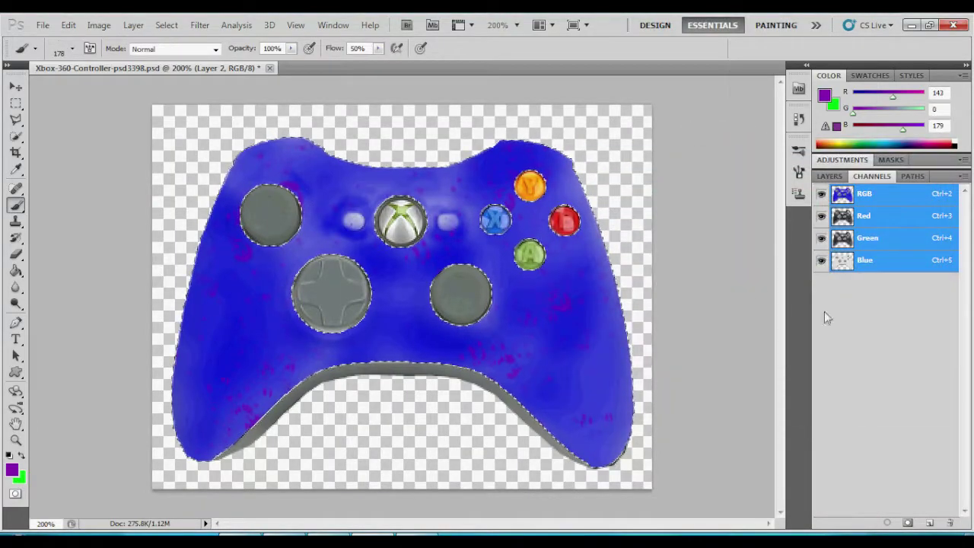
Step: Add an empty Layer 3 and invert the selection
left_click(830, 175)
left_click(931, 522)
key("m")
right_click(248, 47)
left_click(263, 74)
Step: Paint the sticks and buttons green with a 22 px hard round brush at 67%, blended in Screen mode
key("b")
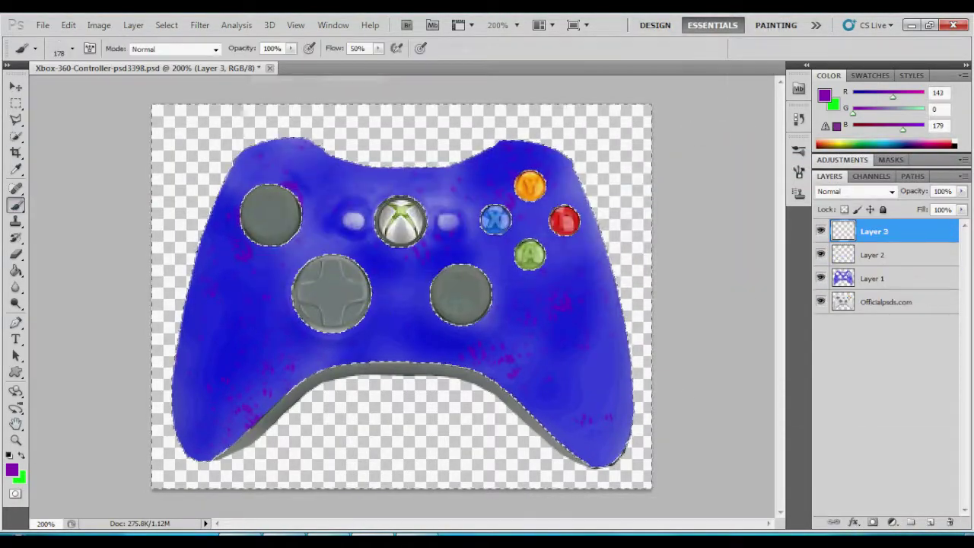
key("x")
left_click(72, 49)
double_click(87, 156)
key("6")
key("7")
left_click(73, 49)
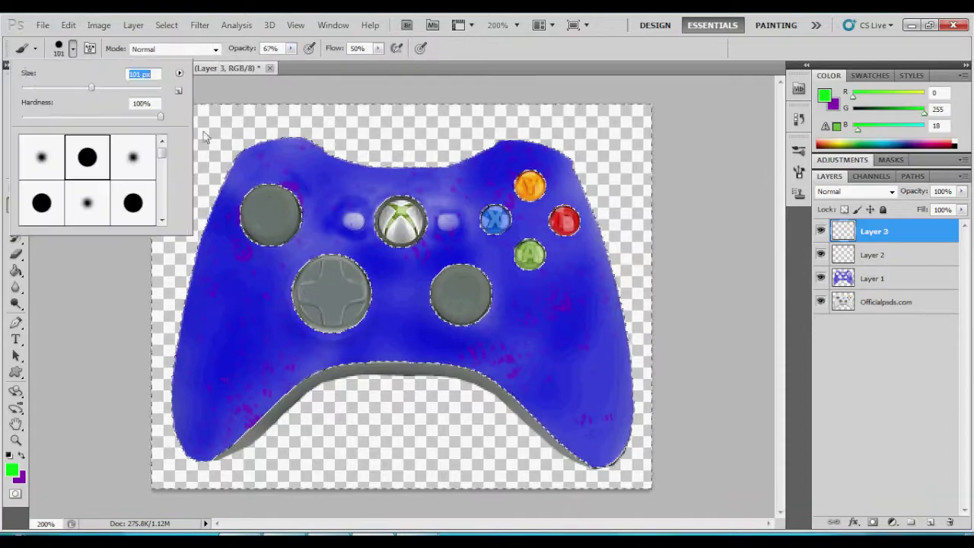
left_click_drag(40, 88, 32, 88)
left_click_drag(259, 206, 281, 224)
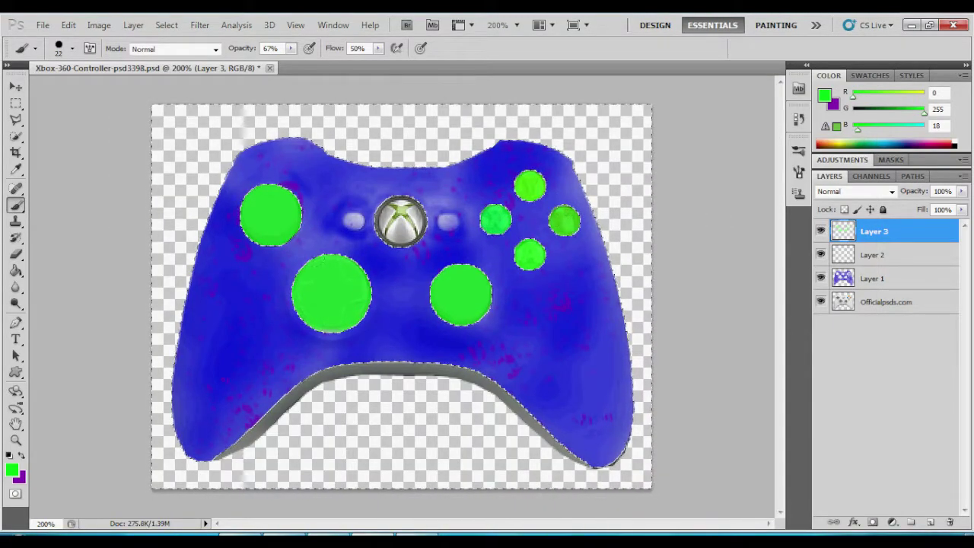
left_click(853, 192)
left_click(852, 133)
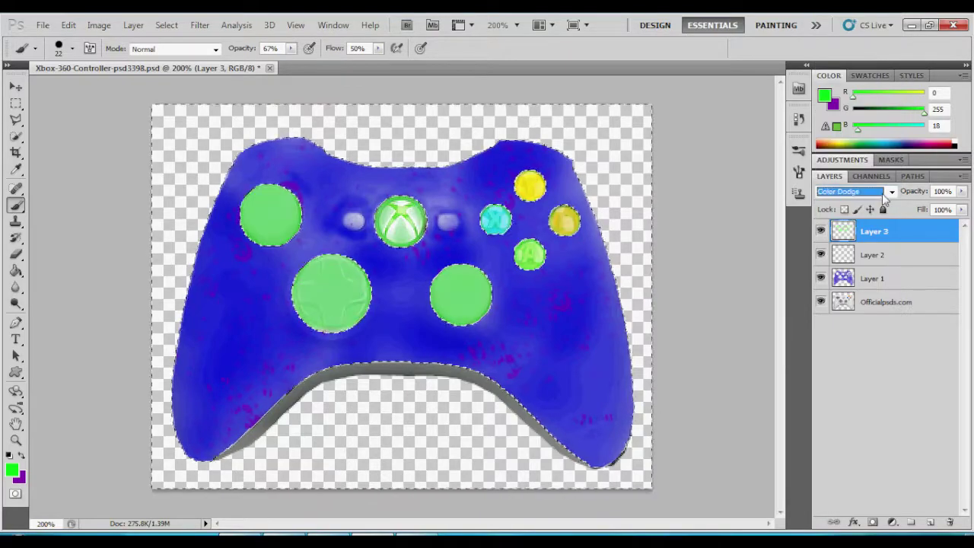
Step: Quick-select the small Back button, clear it, and zoom in on the centre buttons
left_click(15, 135)
left_click(344, 226)
right_click(335, 227)
left_click(374, 233)
key("l")
key("ctrl+plus")
key("ctrl+plus")
key("ctrl+plus")
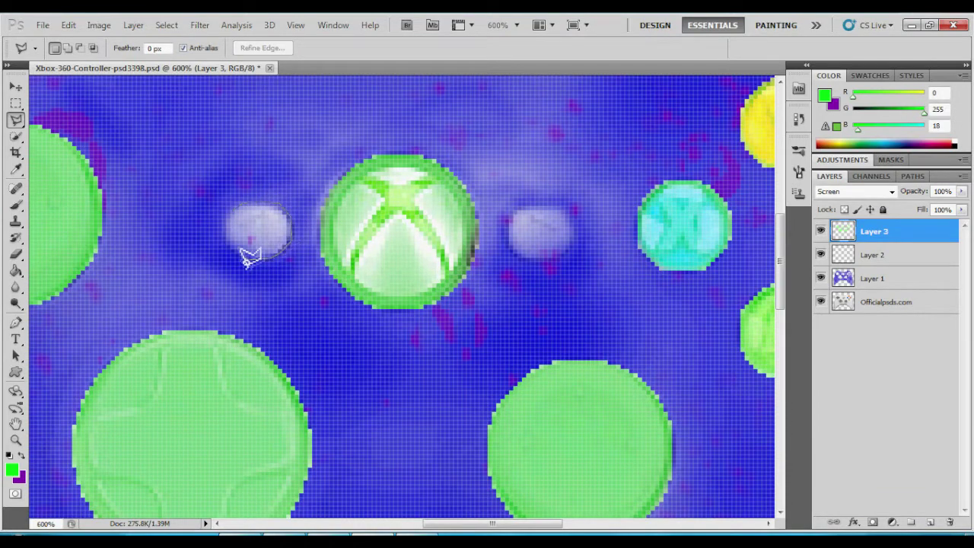
Step: Copy the outlined Back button to a new Layer 4 at about 82% opacity
left_click(230, 216)
key("b")
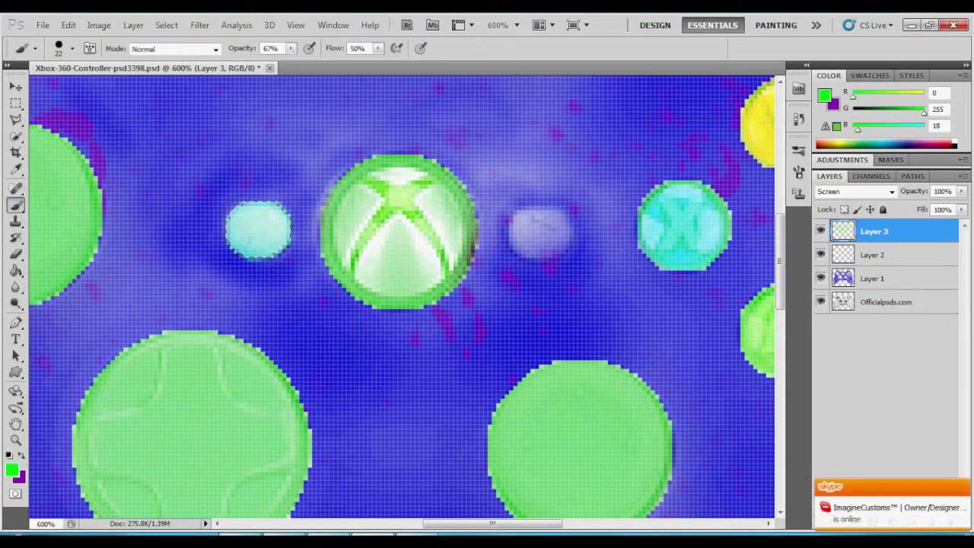
scroll(523, 291, "down", 1)
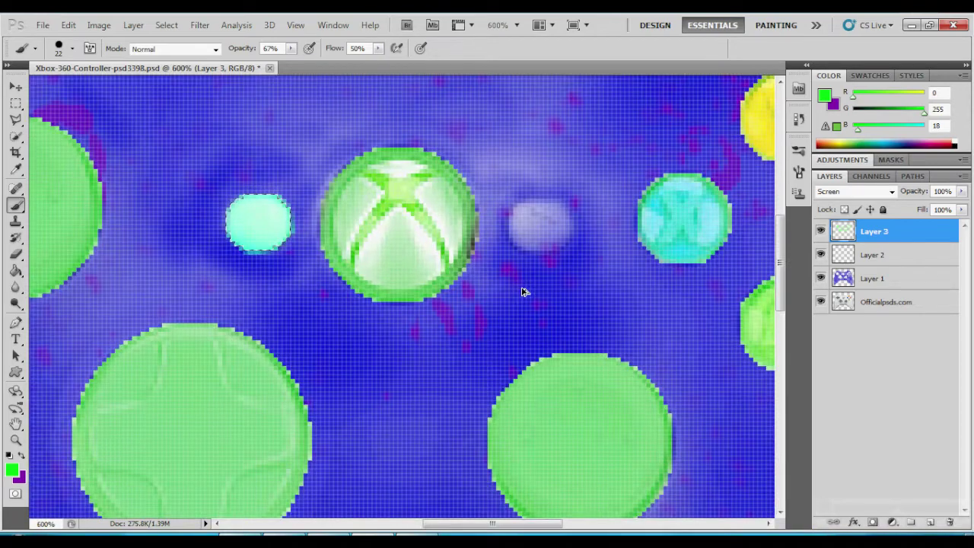
key("ctrl+j")
left_click(856, 191)
left_click(830, 361)
left_click_drag(962, 191, 953, 212)
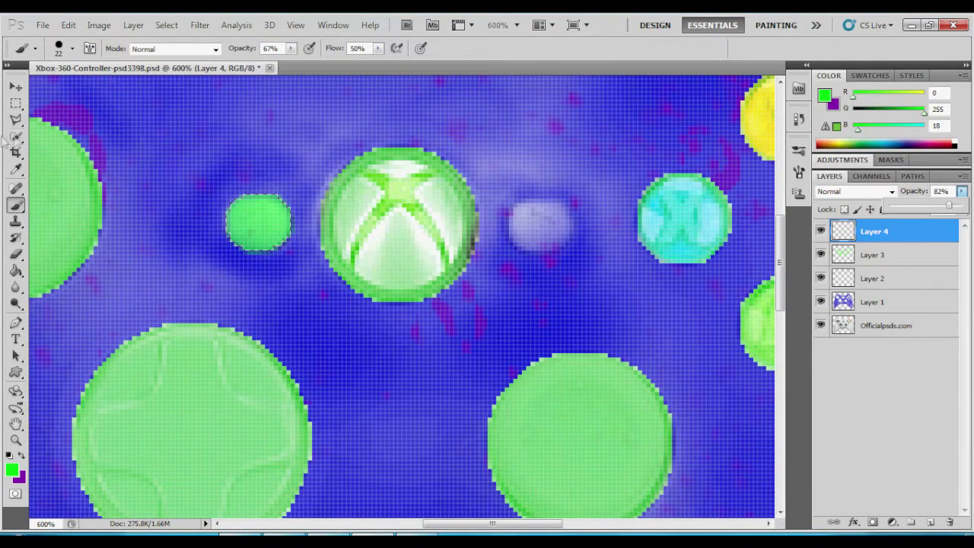
Step: Lasso the button area on Layer 4 and fill it solid green, then deselect
mouse_move(15, 120)
left_mouse_down()
mouse_move(45, 119)
mouse_move(45, 134)
left_mouse_up()
left_click(538, 207)
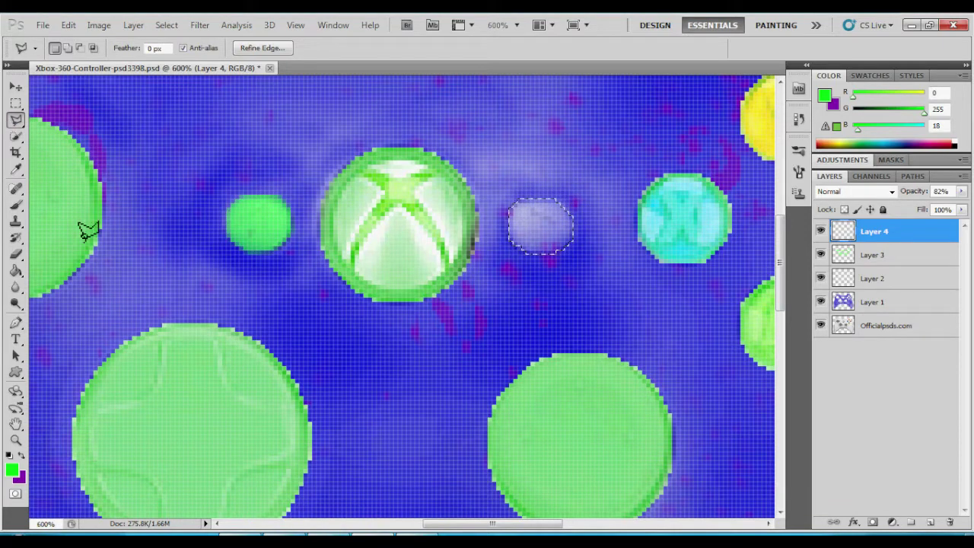
key("b")
key("alt+BackSpace")
key("m")
key("ctrl+d")
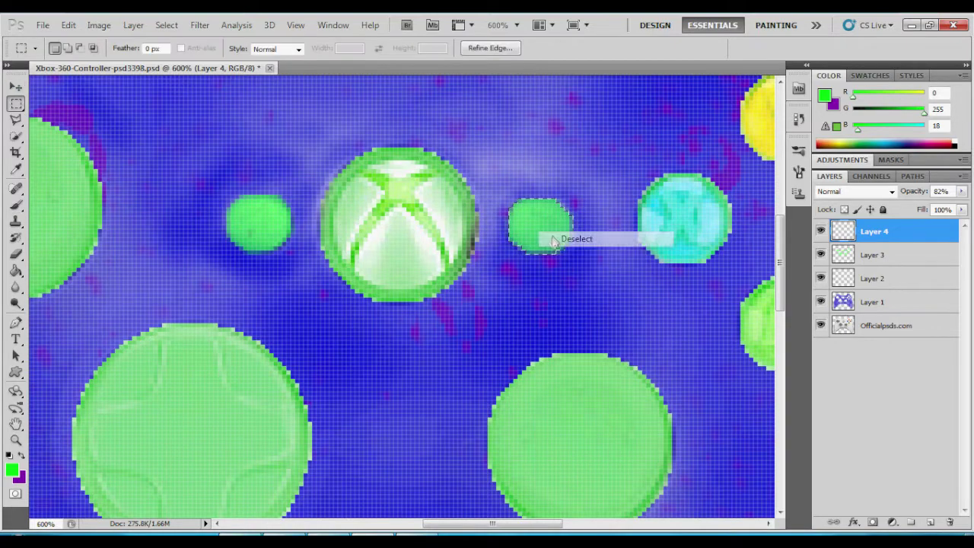
key("ctrl+minus")
key("ctrl+minus")
key("ctrl+minus")
left_click(866, 276)
Step: Paint a soft glow around the Xbox button on Layer 3, then undo it
left_click(865, 254)
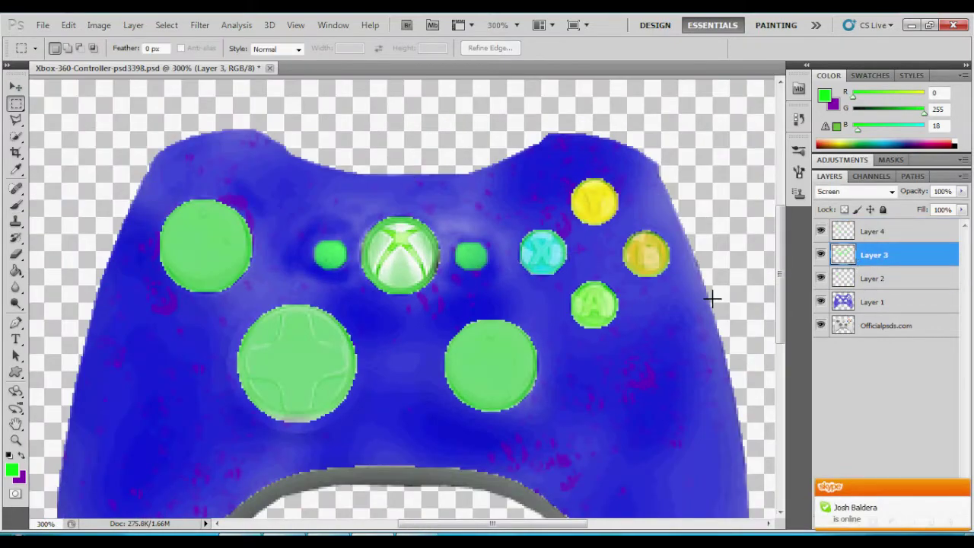
key("b")
mouse_move(365, 228)
left_mouse_down()
mouse_move(412, 297)
mouse_move(442, 221)
left_mouse_up()
key("ctrl+z")
key("alt+bracketright")
Step: Zoom in on the guide button and switch to the Elliptical Marquee for selecting it
key("w")
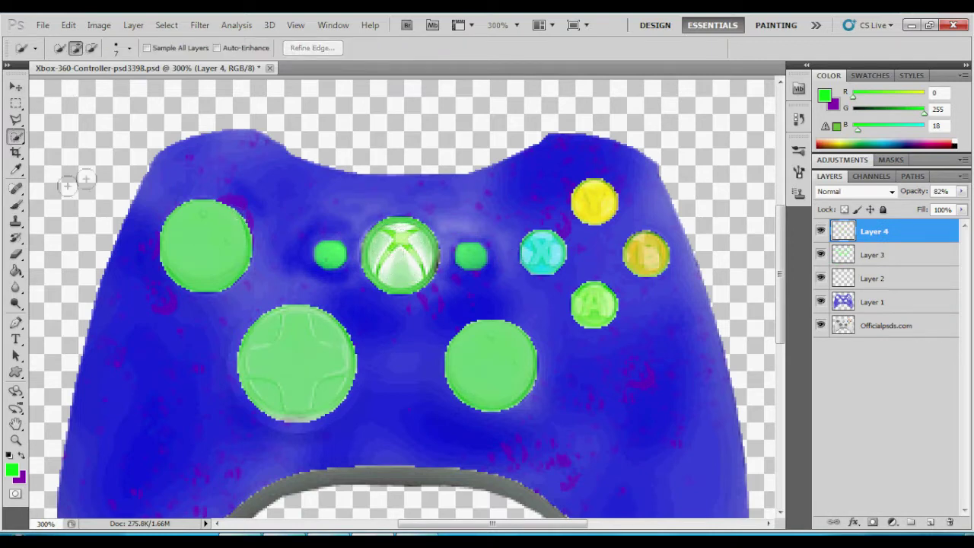
key("shift+w")
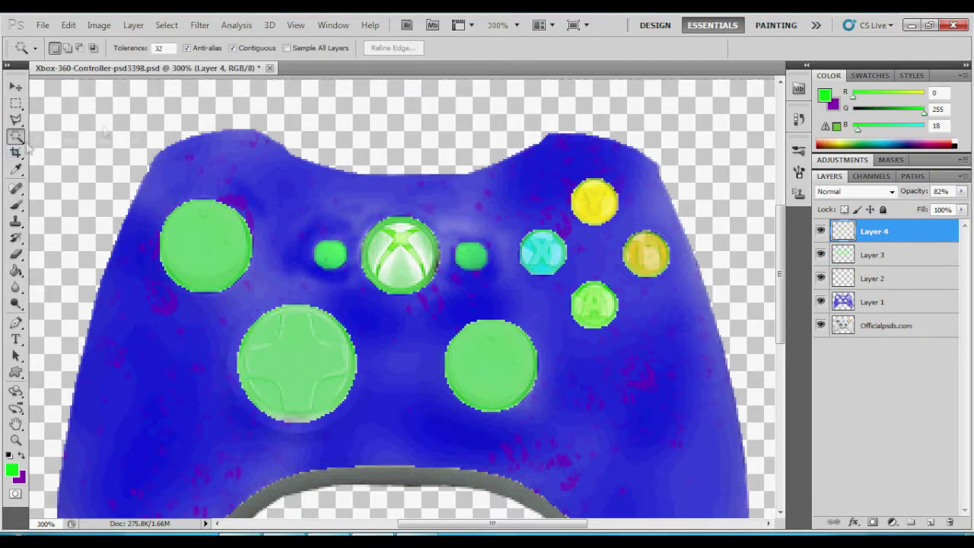
key("shift+w")
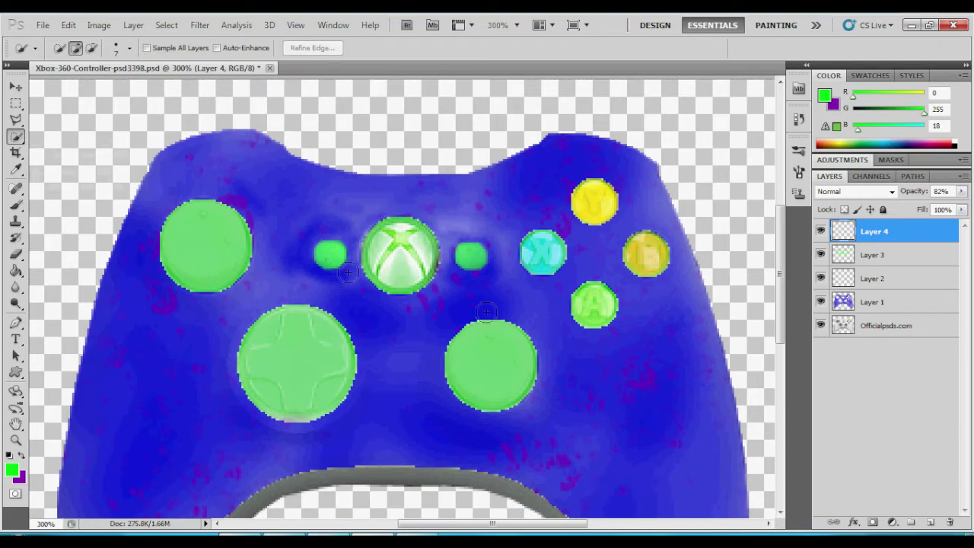
key("ctrl+plus")
key("m")
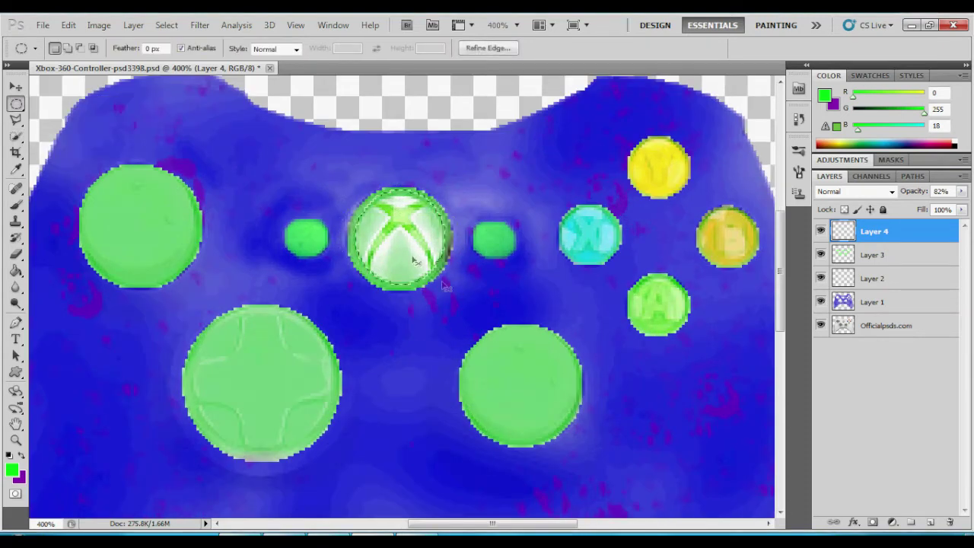
Step: Make Layer 3 active and pick a softer round brush tip
left_click(890, 255)
key("w")
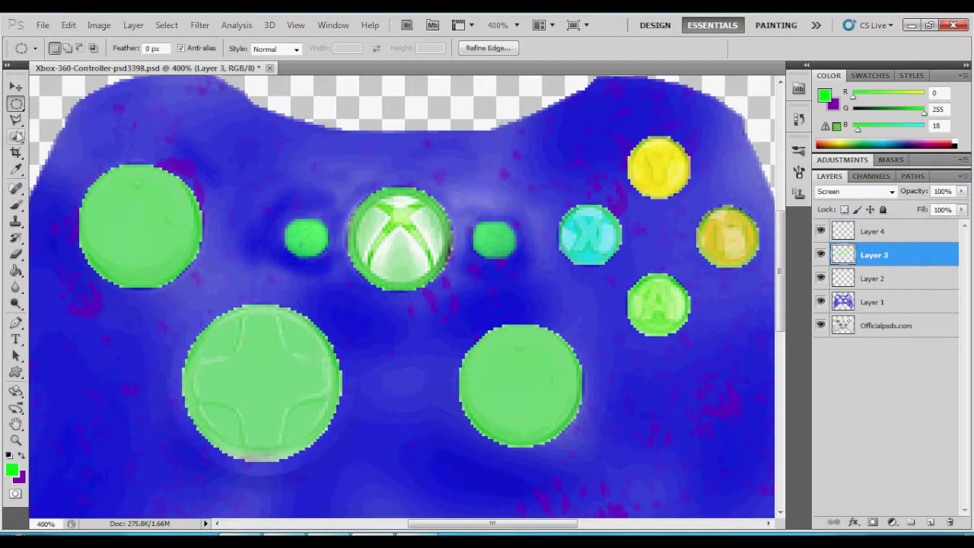
key("shift+w")
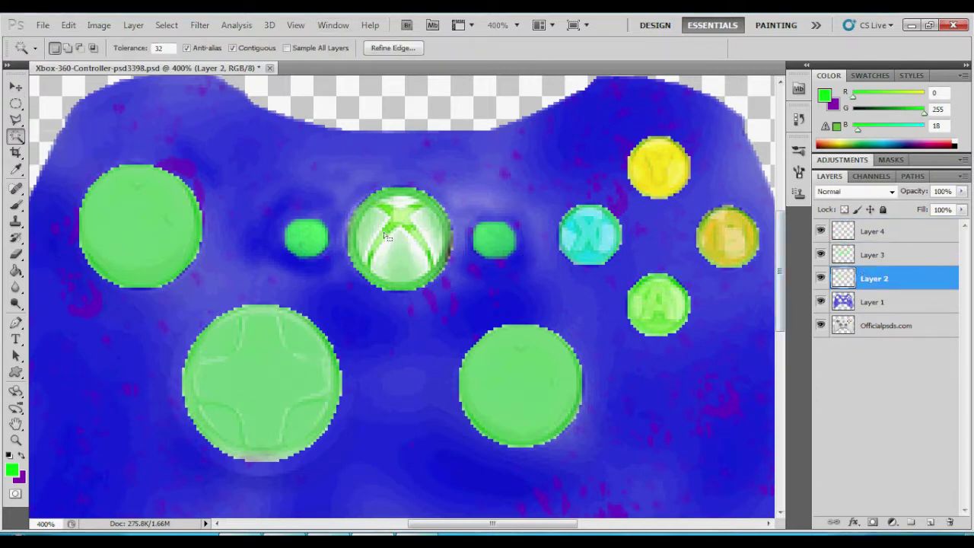
left_click(16, 205)
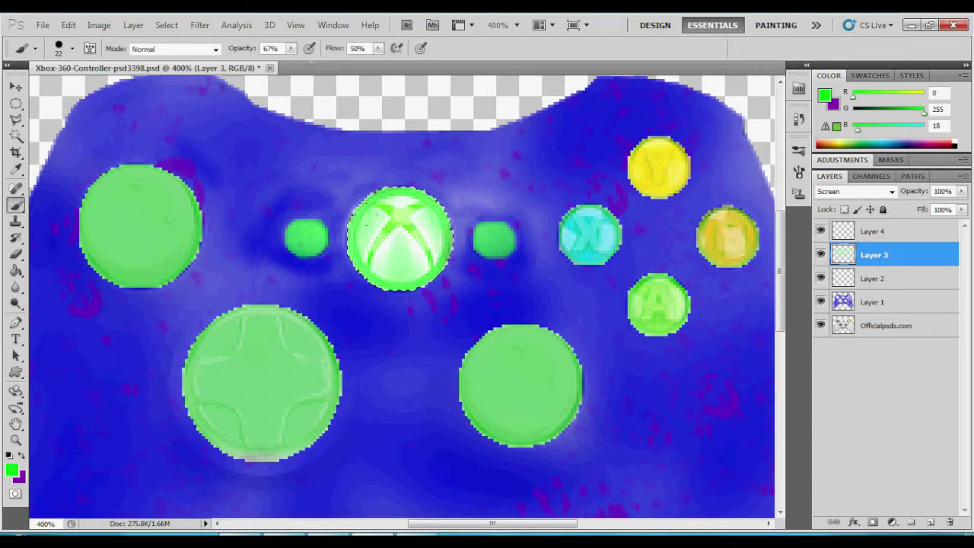
left_click(72, 48)
double_click(30, 153)
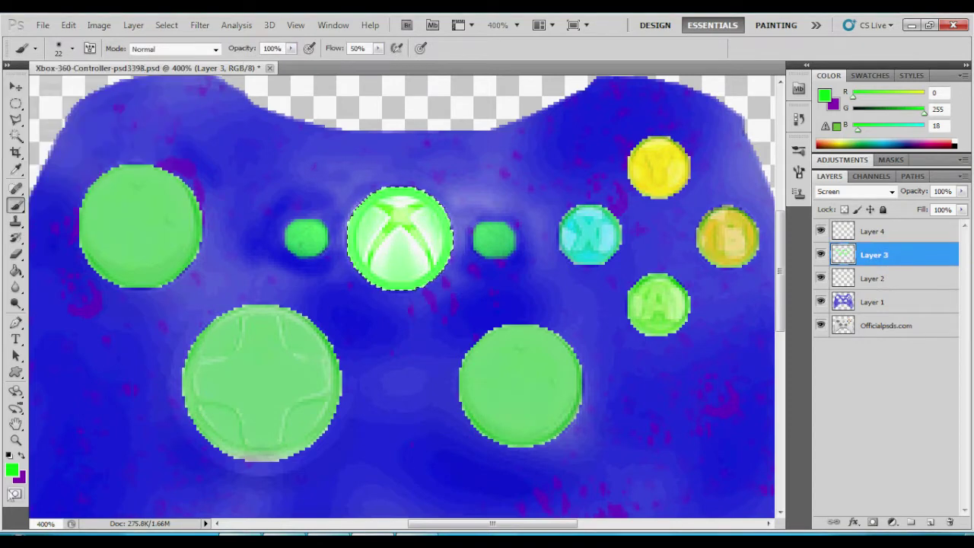
Step: Toggle Layer 3's blending to Normal and back, then add a new Layer 5
left_click(853, 192)
left_click(845, 19)
left_click(852, 191)
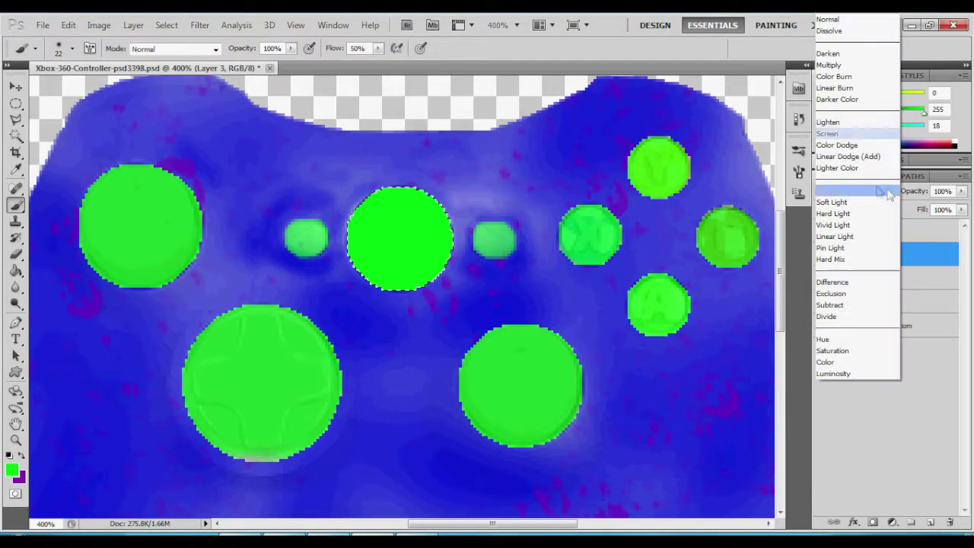
key("ctrl+shift+n")
key("Return")
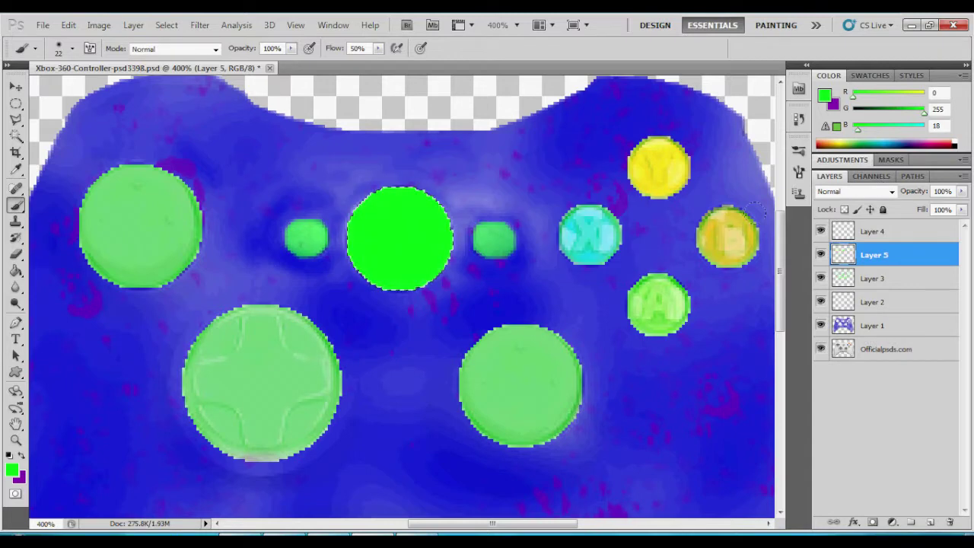
left_click(15, 121)
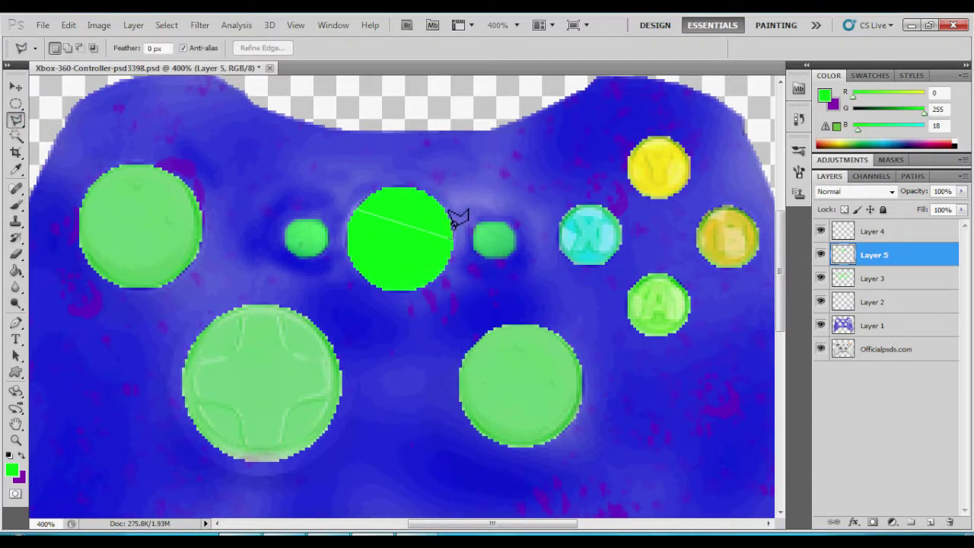
Step: Add Layer 6 and Paint Bucket-fill a polygon highlight area with translucent mid grey
key("ctrl+shift+n")
key("Return")
key("x")
left_click(13, 471)
left_click(880, 178)
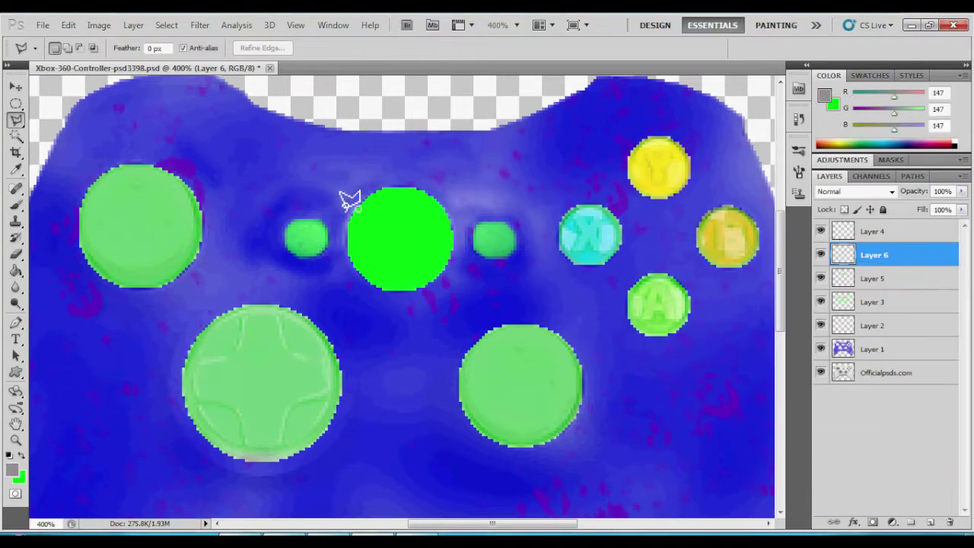
key("ctrl+d")
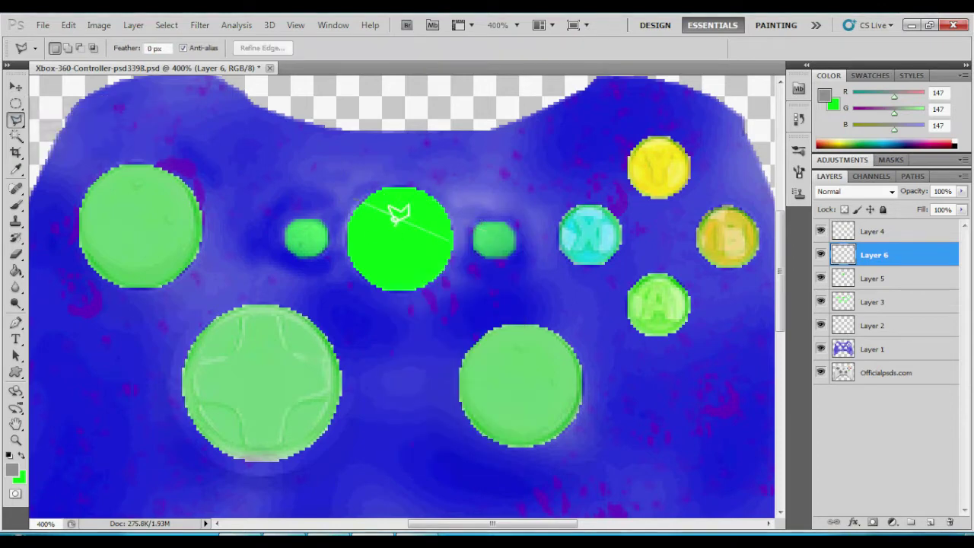
left_click(15, 270)
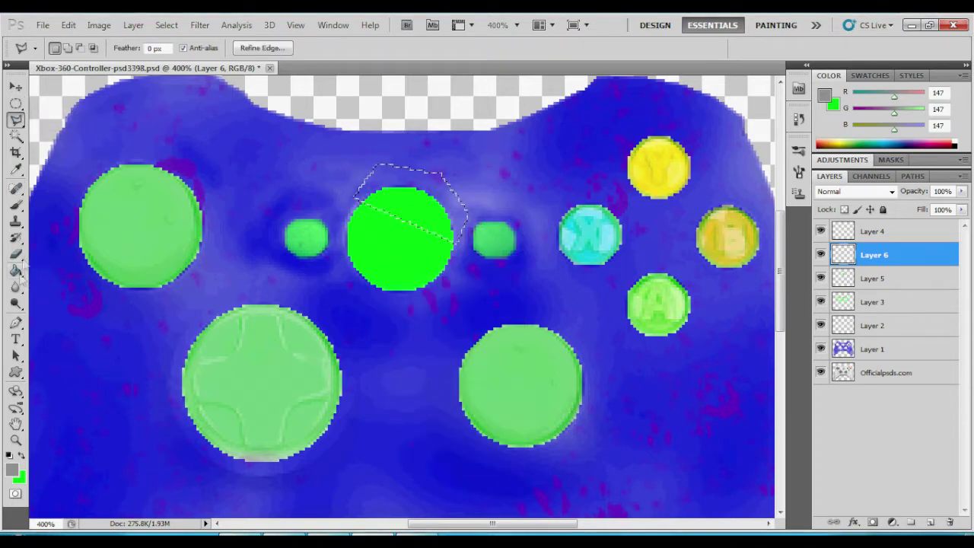
left_click(397, 210)
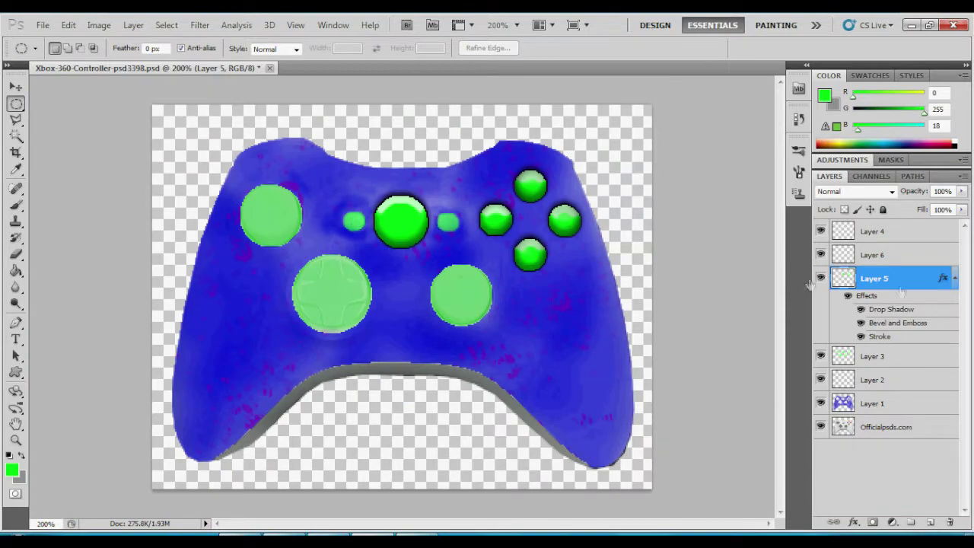
Step: Make Layer 6 active, switch to the Magic Wand, then select body Layer 1
left_click(821, 258)
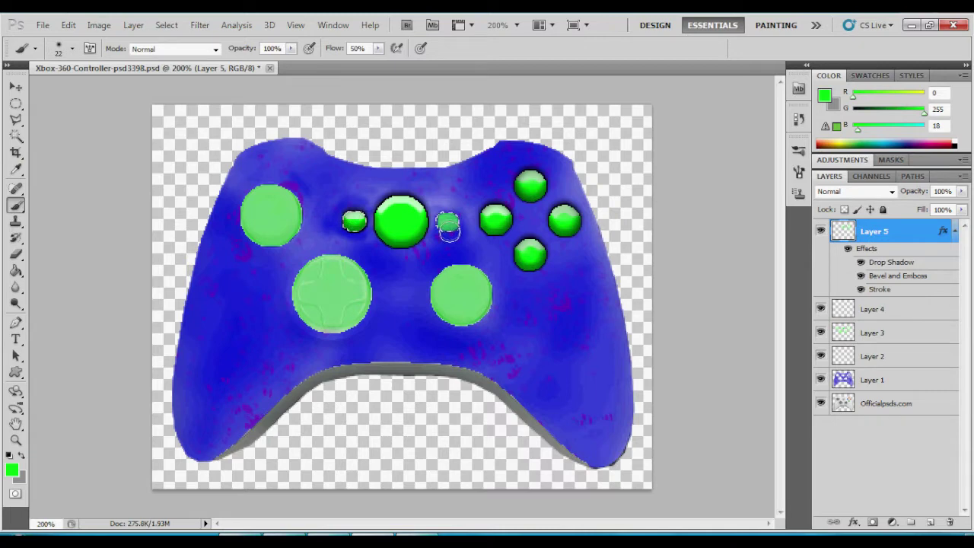
left_click(16, 135)
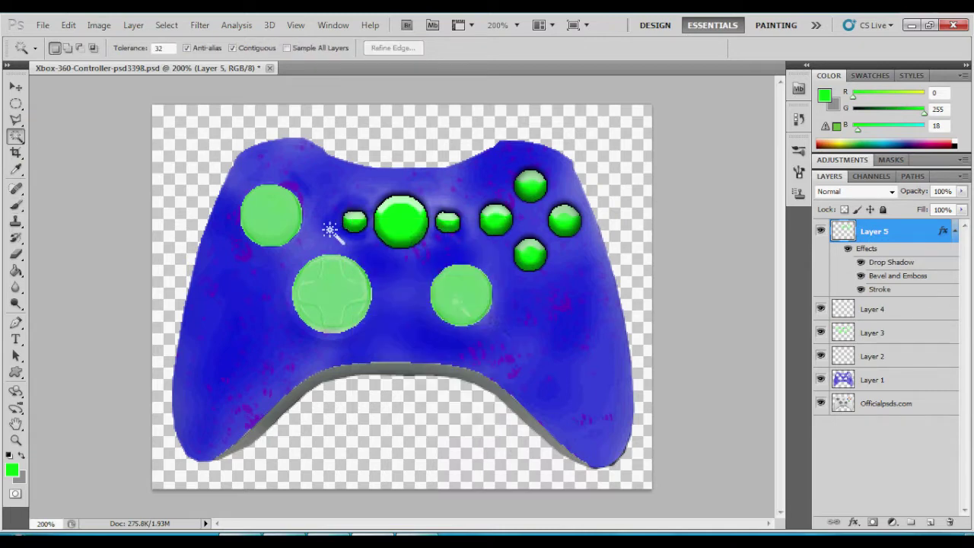
left_click(875, 381)
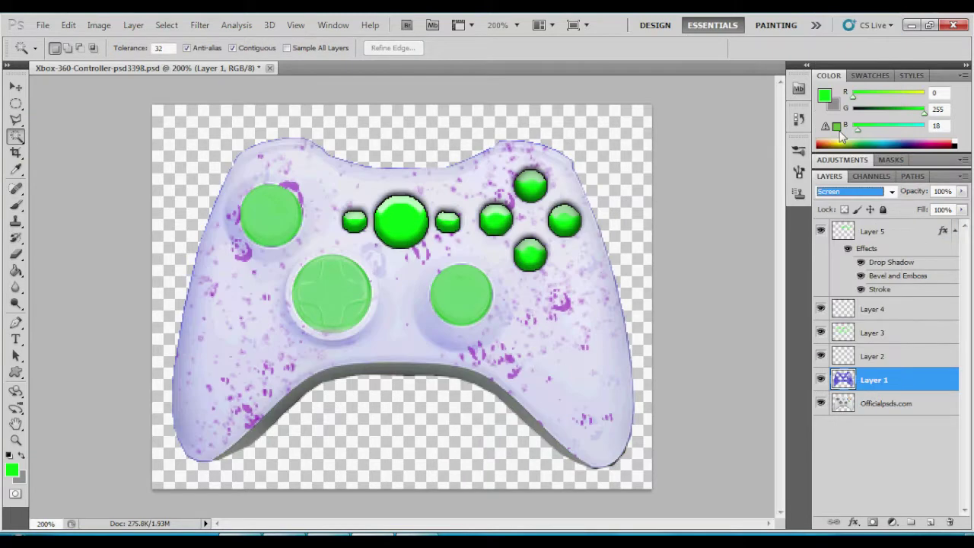
Step: Reset Layer 1 to Normal blending and sample the controller's blue as paint colour
left_click(852, 191)
left_click(845, 21)
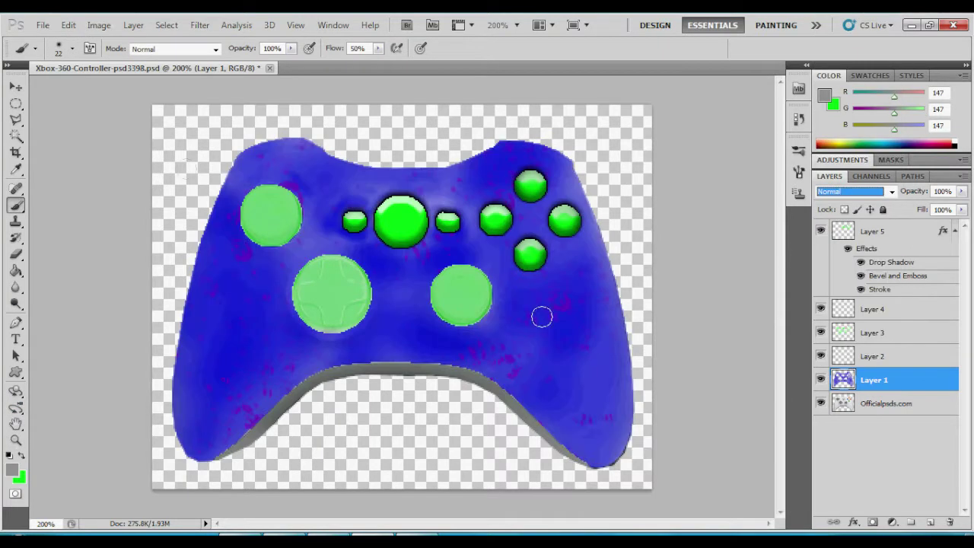
left_click(12, 471)
left_click(297, 346)
key("Return")
left_click_drag(275, 404, 183, 456)
key("ctrl+z")
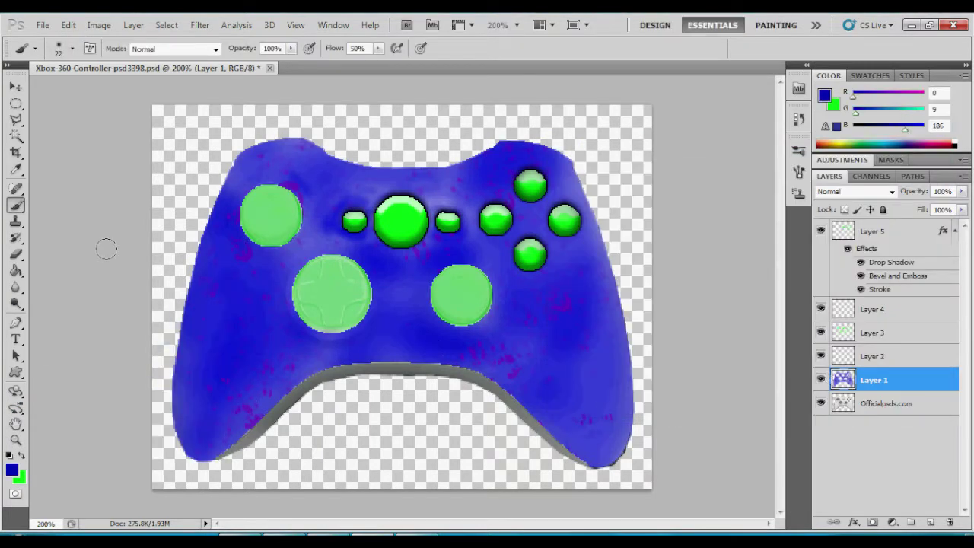
Step: Delete the light-green overlay layer, hide Layer 2's splatter, and Magic Wand the blue body
key("ctrl+alt+z")
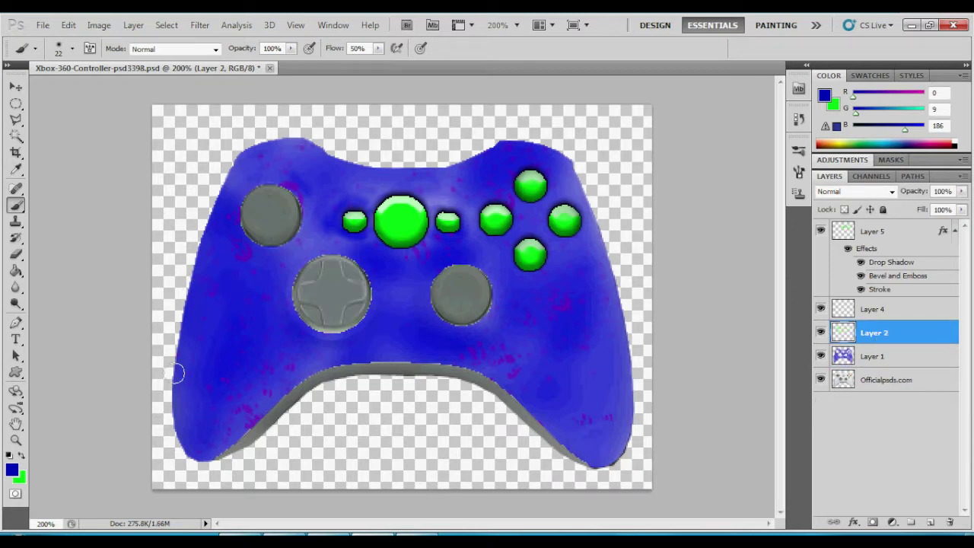
key("alt+bracketleft")
left_click(820, 332)
left_click(16, 136)
left_click(200, 322)
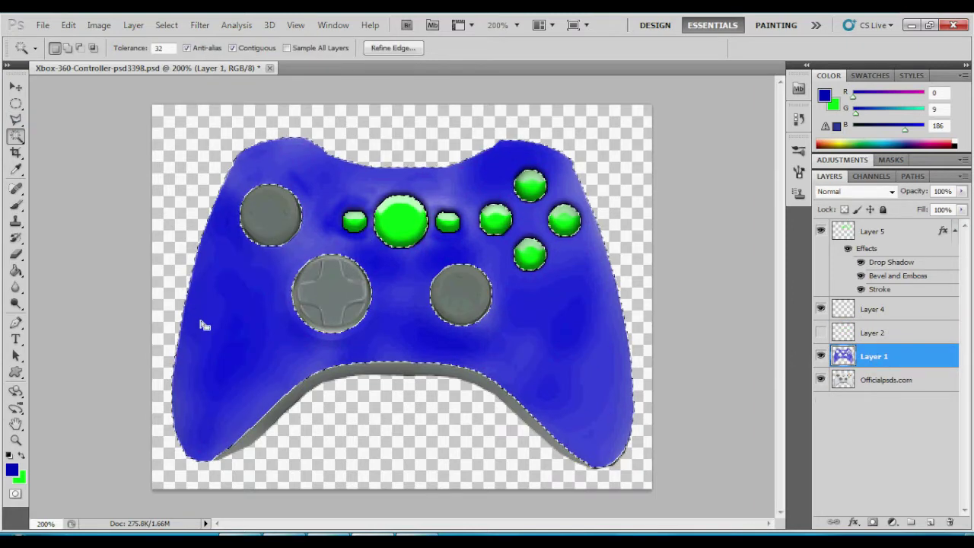
Step: Brush blue over the selected body, enlarging the brush to 49 px
left_click(16, 204)
mouse_move(190, 426)
left_mouse_down()
mouse_move(213, 231)
mouse_move(276, 157)
left_mouse_up()
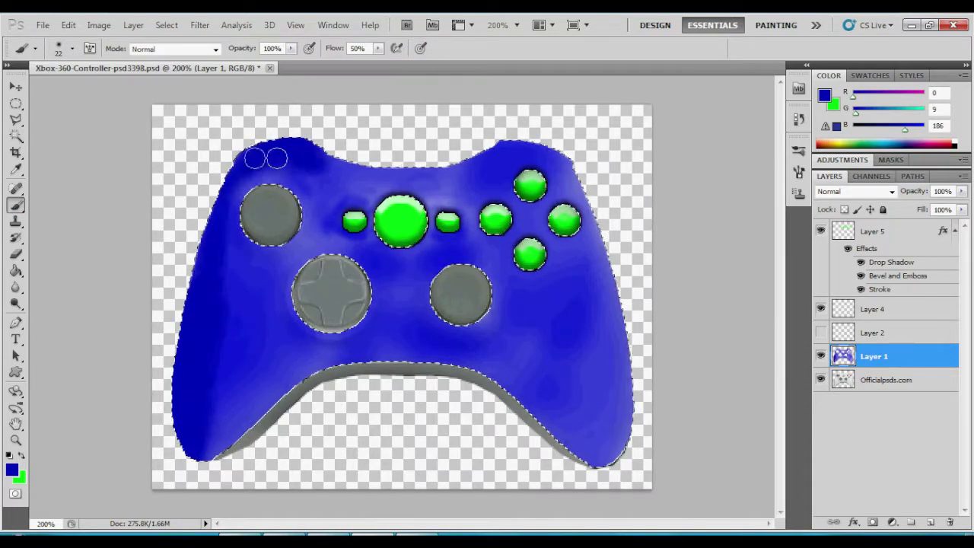
left_click_drag(218, 250, 252, 370)
left_click(73, 48)
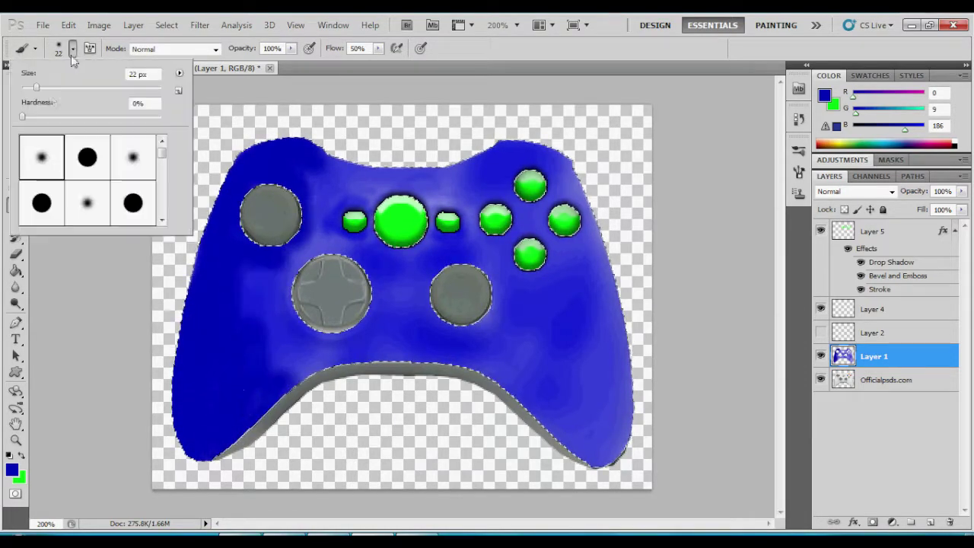
double_click(137, 74)
type("49")
key("Return")
mouse_move(316, 168)
left_mouse_down()
mouse_move(527, 289)
mouse_move(609, 450)
left_mouse_up()
Step: Blend Layer 1 with Pin Light, deselect, and make the Officialpsds.com layer active
left_click(892, 192)
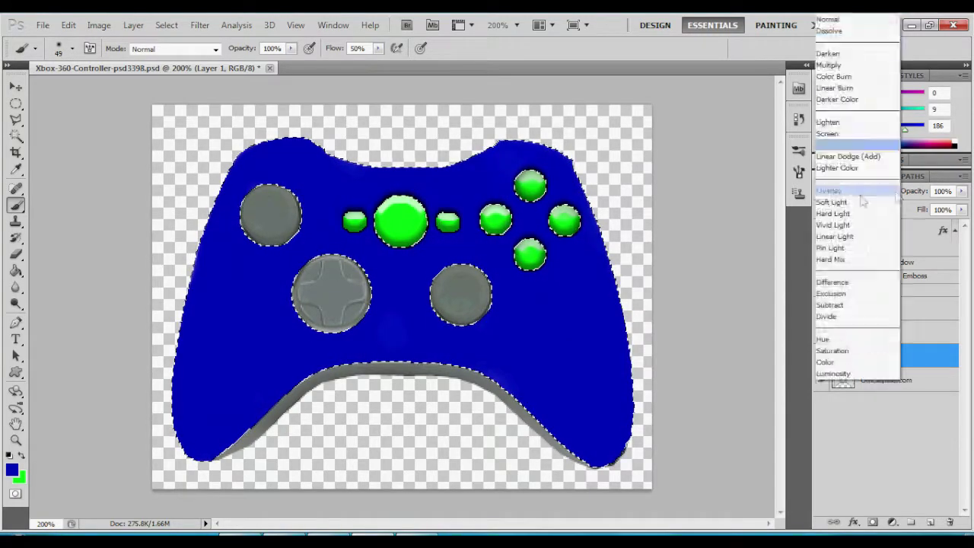
left_click(893, 197)
left_click(892, 192)
left_click(860, 256)
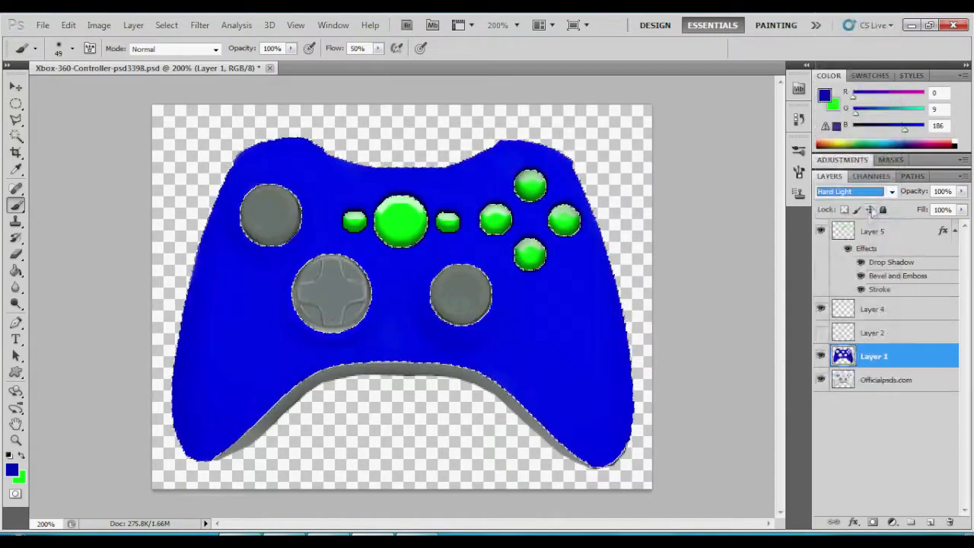
key("w")
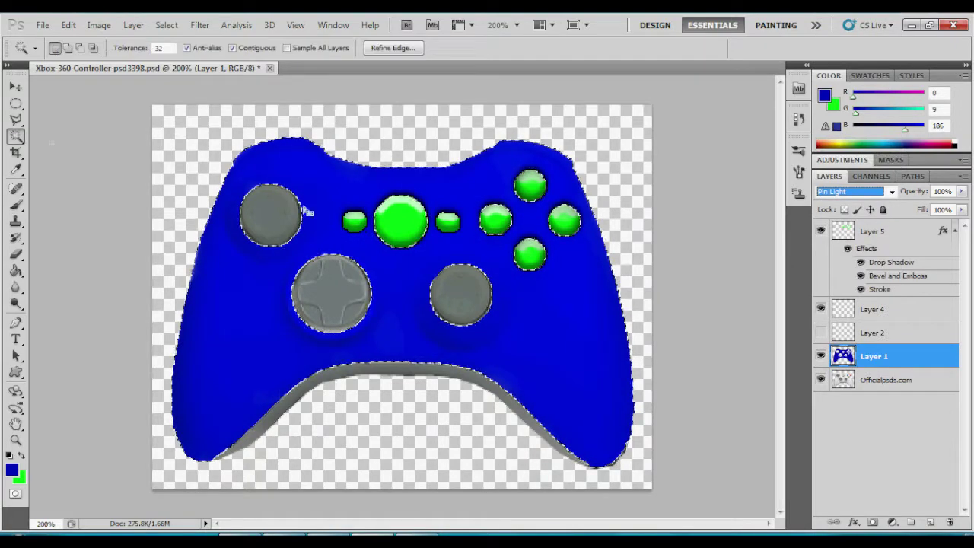
key("ctrl+d")
key("ctrl+minus")
key("ctrl+minus")
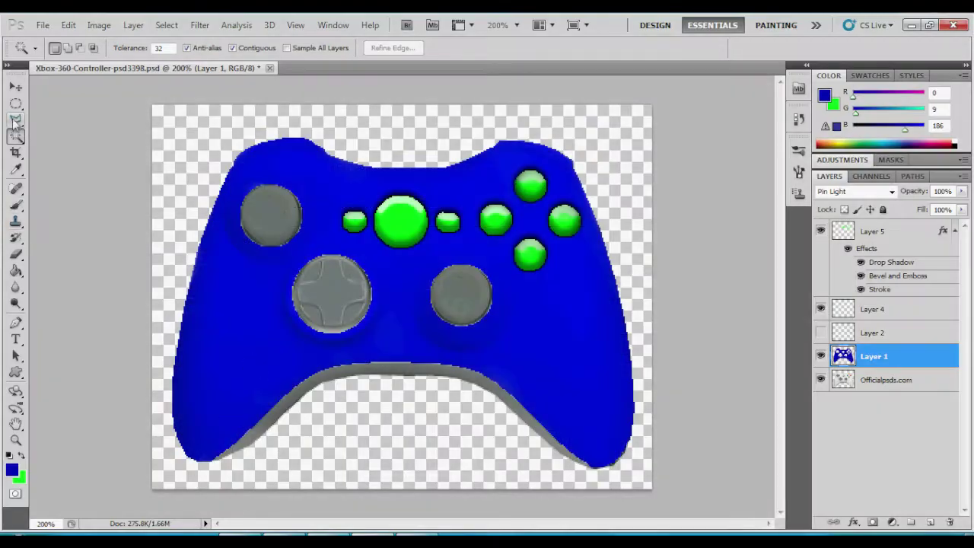
left_click(921, 384)
Step: Brush green into the lower trim arc on Layer 4 and deselect
key("x")
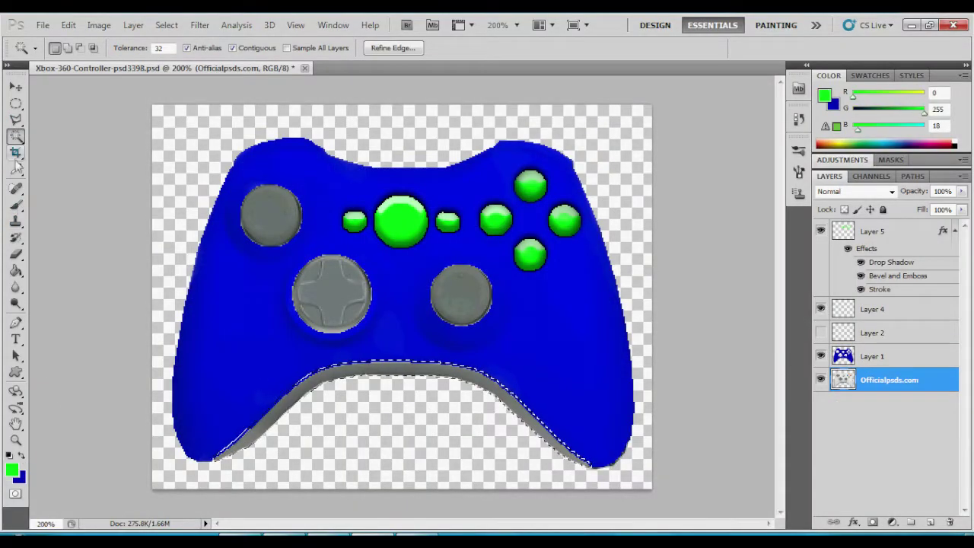
key("b")
left_click(874, 309)
mouse_move(214, 456)
left_mouse_down()
mouse_move(592, 464)
mouse_move(352, 376)
left_mouse_up()
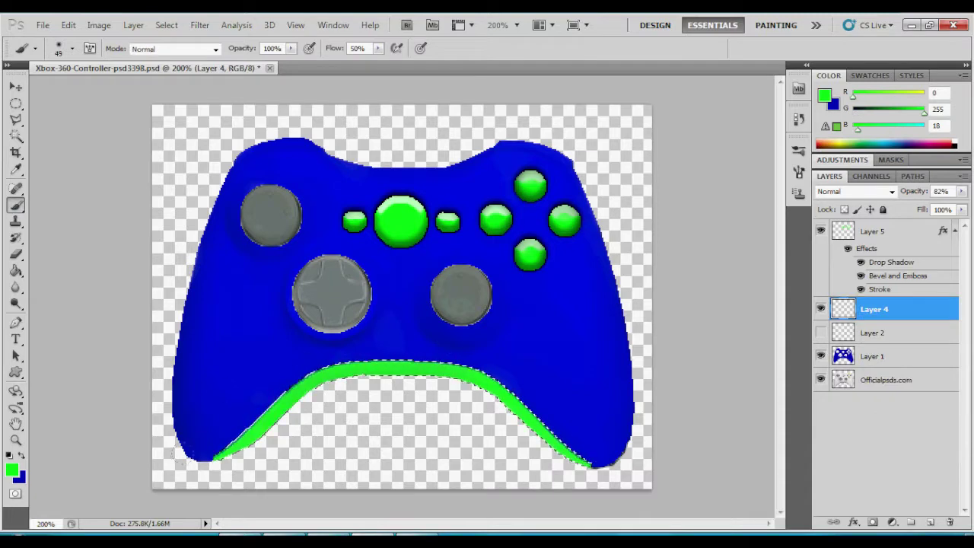
key("w")
key("ctrl+d")
Step: Set Layer 4 to 75% opacity with Pin Light blending, then select Layer 1
left_click_drag(952, 213, 948, 213)
left_click(855, 191)
left_click(845, 248)
key("r")
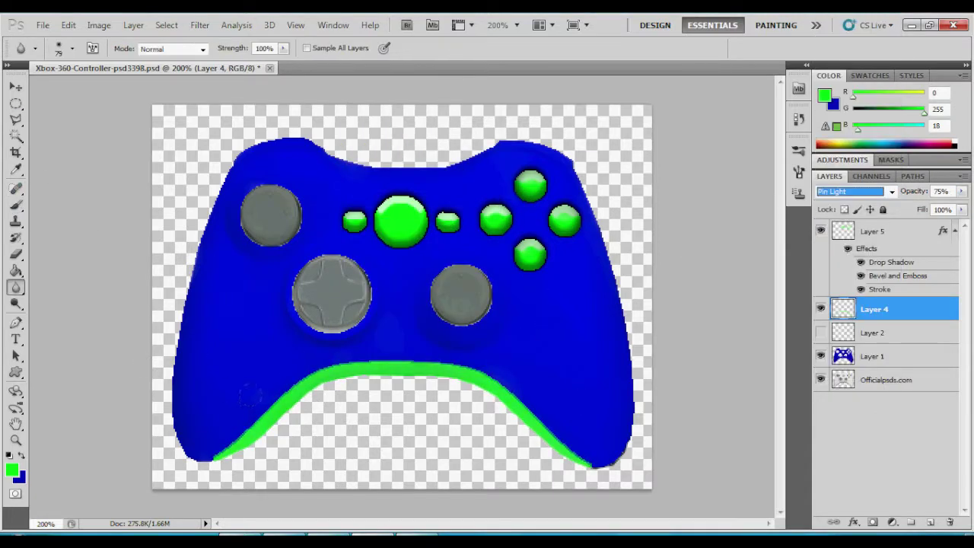
left_click(901, 360)
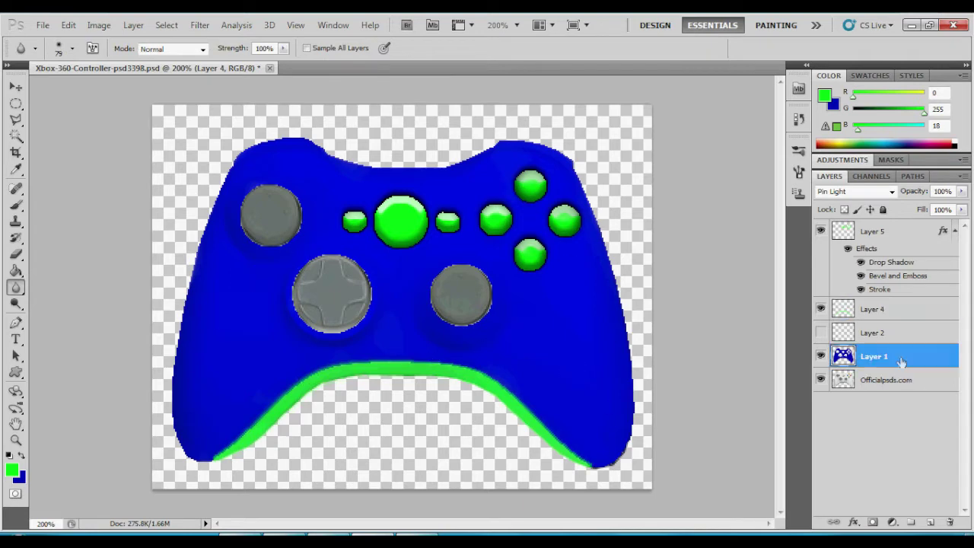
key("v")
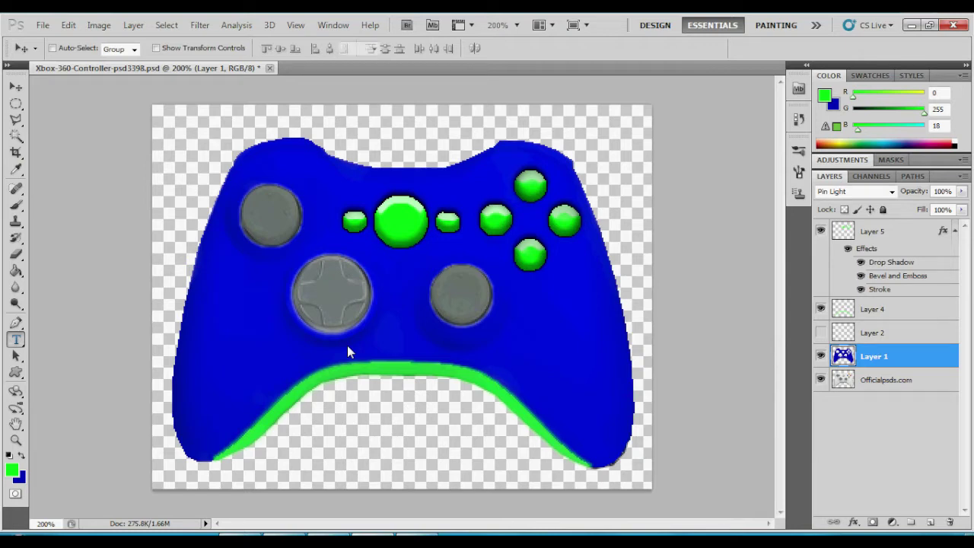
Step: Type 'Kuhx' on the controller and reduce its font size twice
key("t")
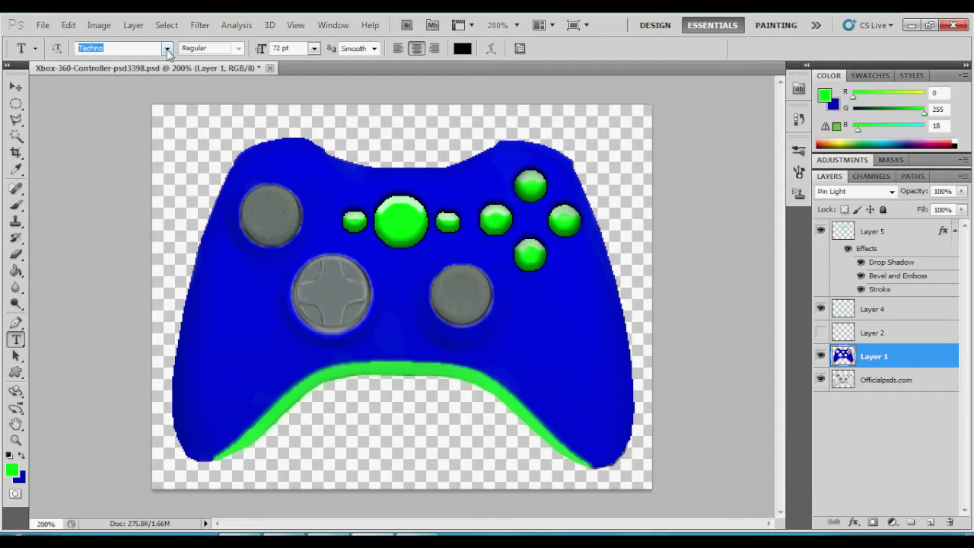
type("BankGothic Md BT")
left_click(530, 312)
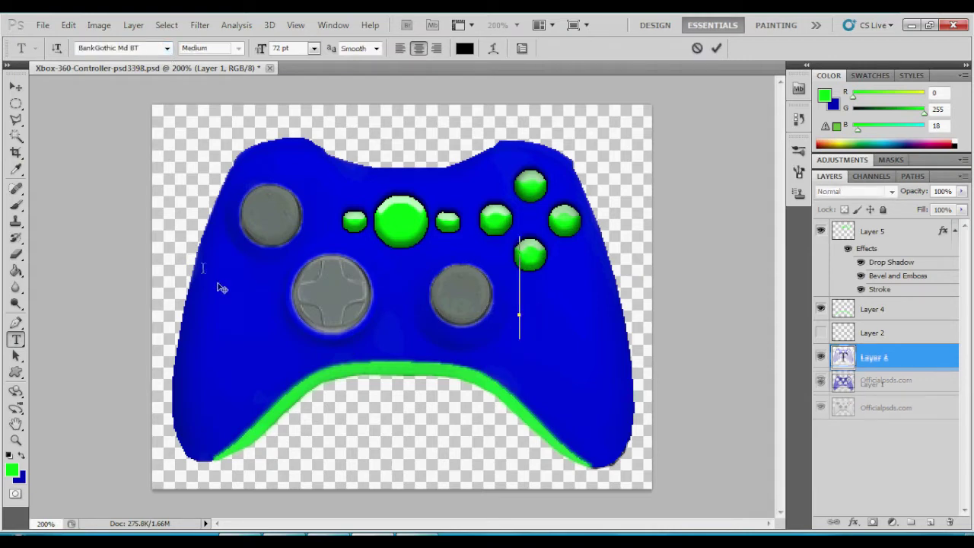
type("Kuhx")
key("ctrl+a")
left_click(313, 48)
left_click(304, 227)
left_click(313, 48)
left_click(304, 243)
Step: Rotate the Kuhx text about 45 degrees onto the lower-left grip and commit
left_click(68, 25)
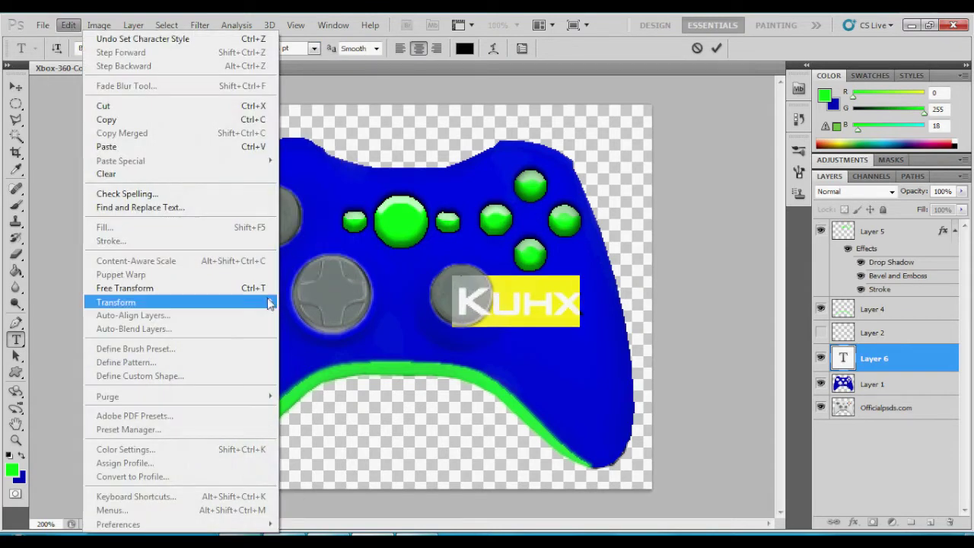
left_click(333, 335)
left_click_drag(598, 255, 546, 209)
left_click_drag(518, 302, 229, 357)
left_click_drag(302, 308, 275, 289)
left_click_drag(229, 357, 260, 369)
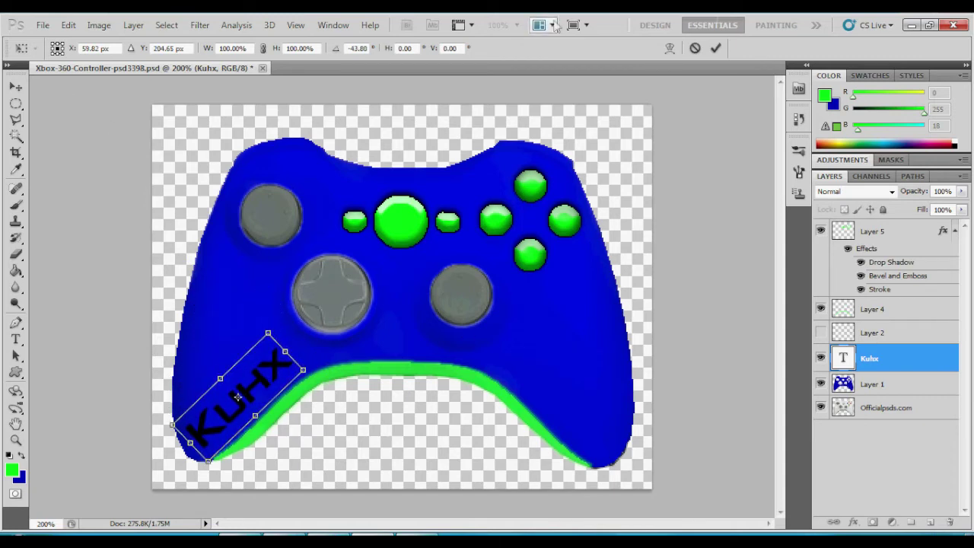
key("Return")
Step: Rasterize the Kuhx text layer, then select the Officialpsds.com layer
left_click(16, 287)
left_click(244, 327)
key("Return")
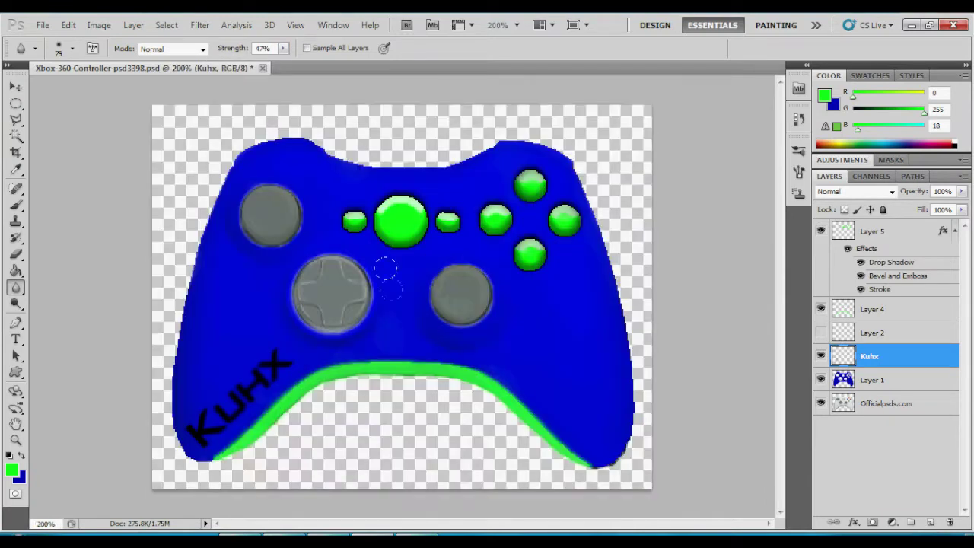
left_click(887, 403)
Step: Paint both thumbsticks and the D-pad green on Layer 5
key("w")
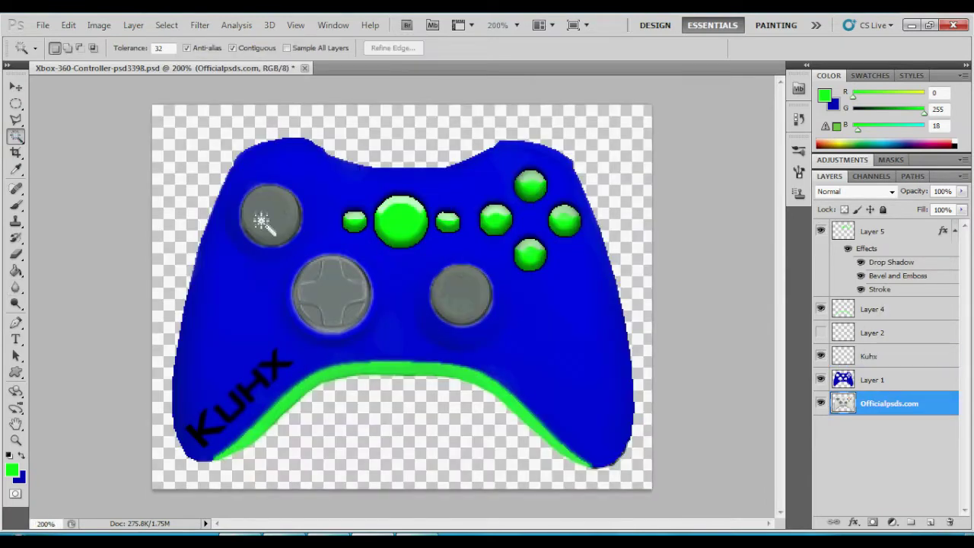
left_click(16, 204)
left_click(883, 231)
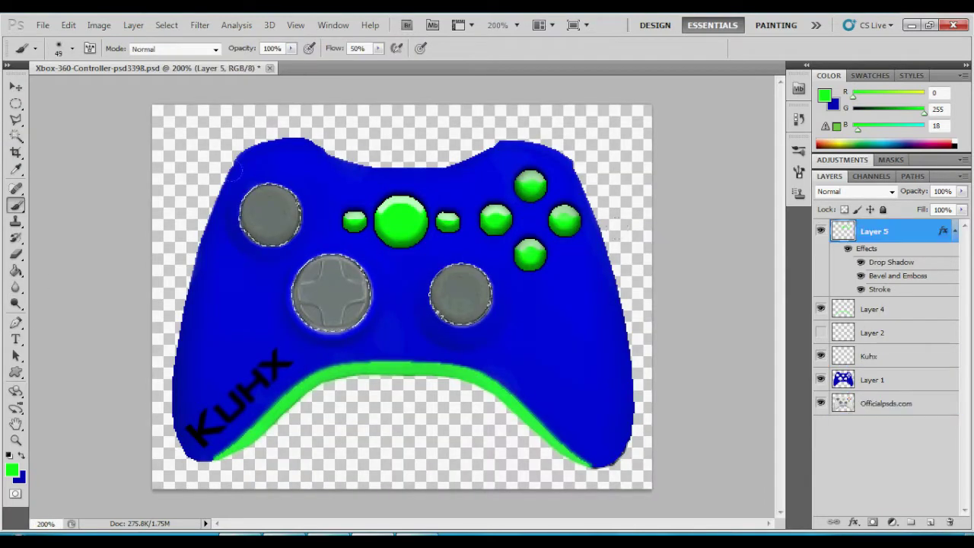
left_click_drag(255, 202, 285, 224)
left_click_drag(446, 282, 476, 305)
left_click_drag(308, 270, 358, 316)
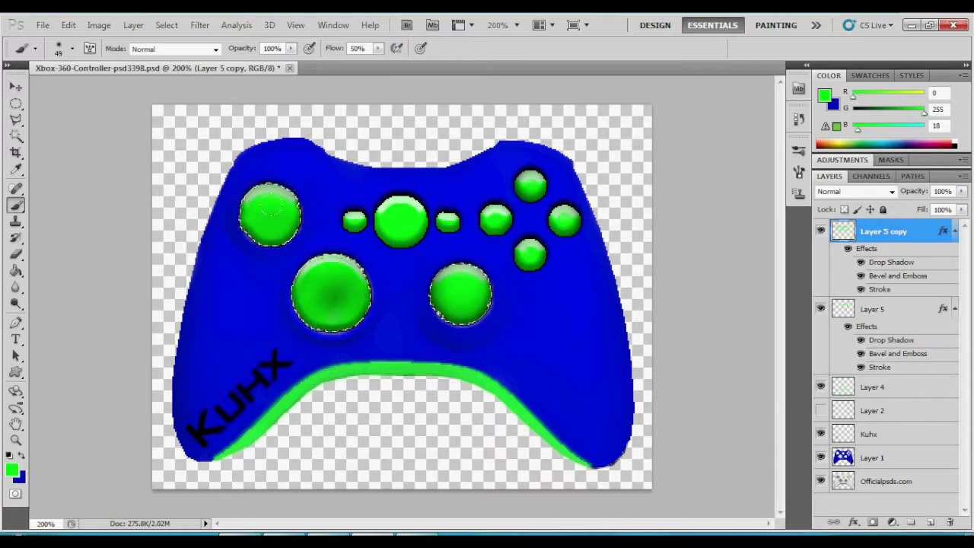
key("e")
left_click(72, 48)
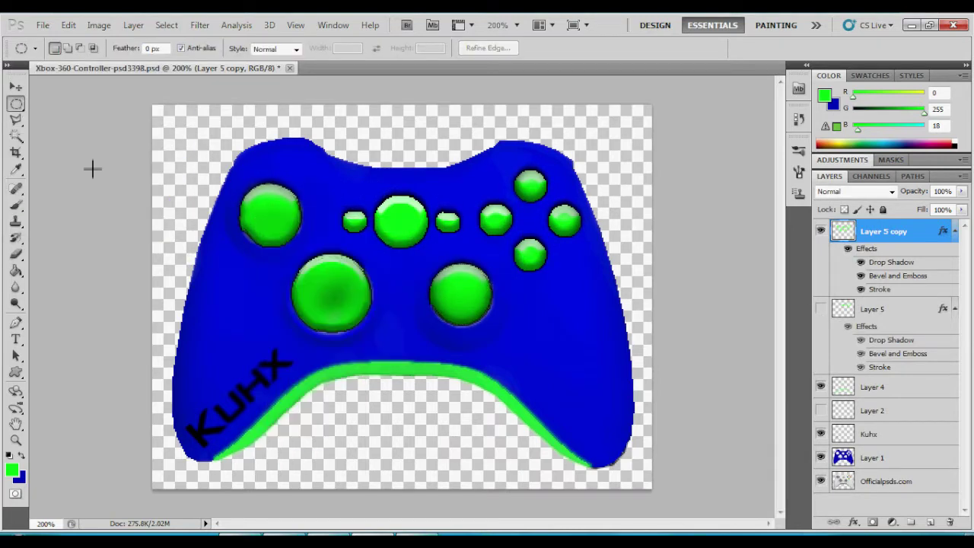
Step: Show Layer 5 and blend the green sticks layer with Overlay
left_click(821, 308)
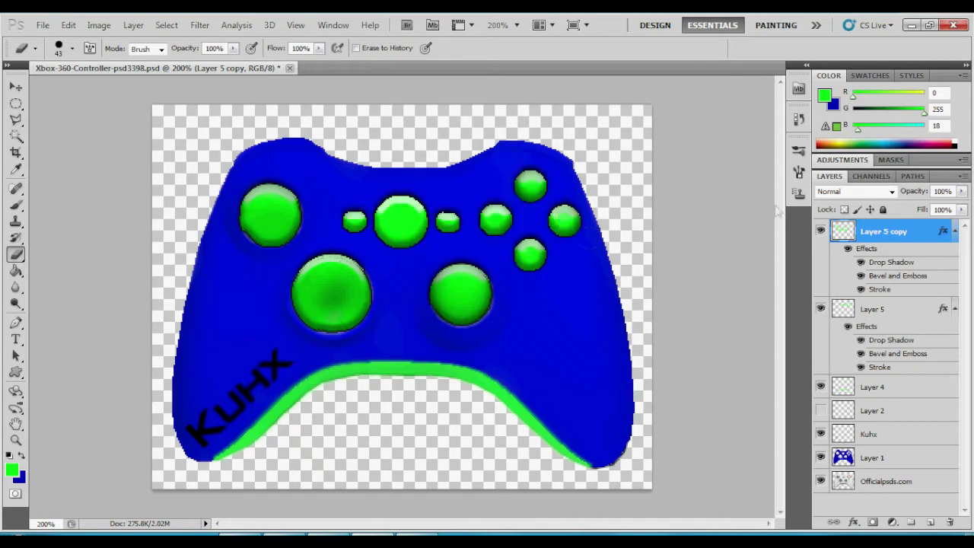
left_click(853, 191)
left_click(870, 254)
key("o")
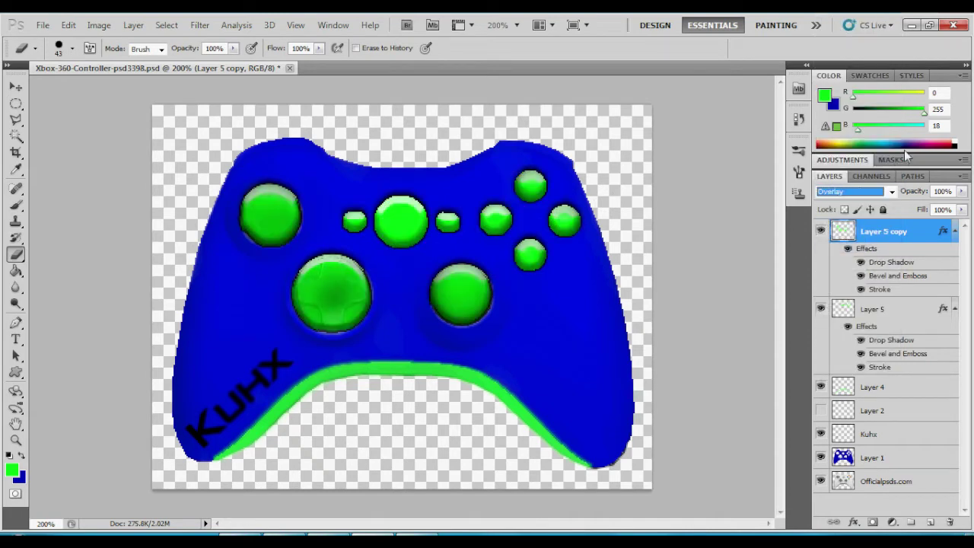
key("super")
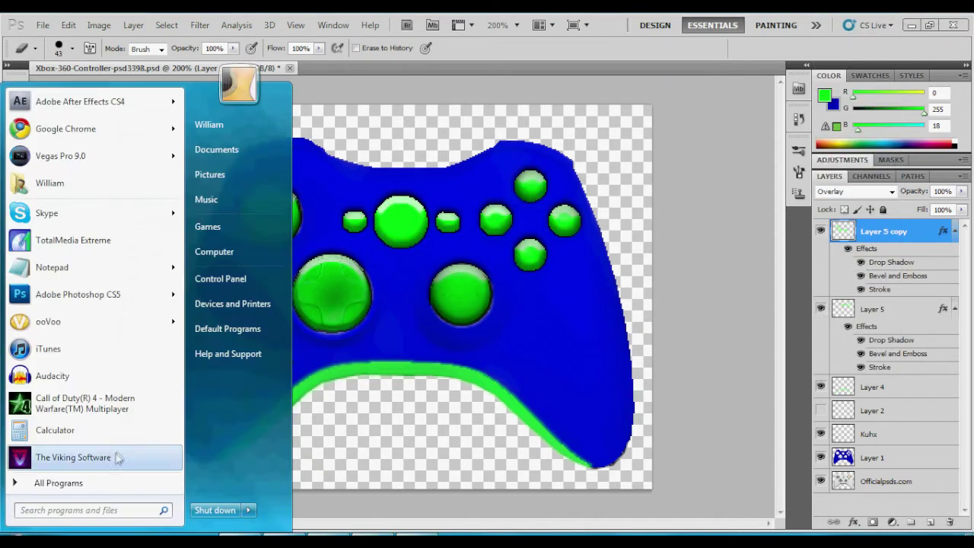
key("super")
Step: Try a 'Thats basically it' text line, undo it, and add a new empty layer
left_click(16, 340)
left_click_drag(153, 115, 518, 150)
type("Thats basically it")
left_click(904, 230)
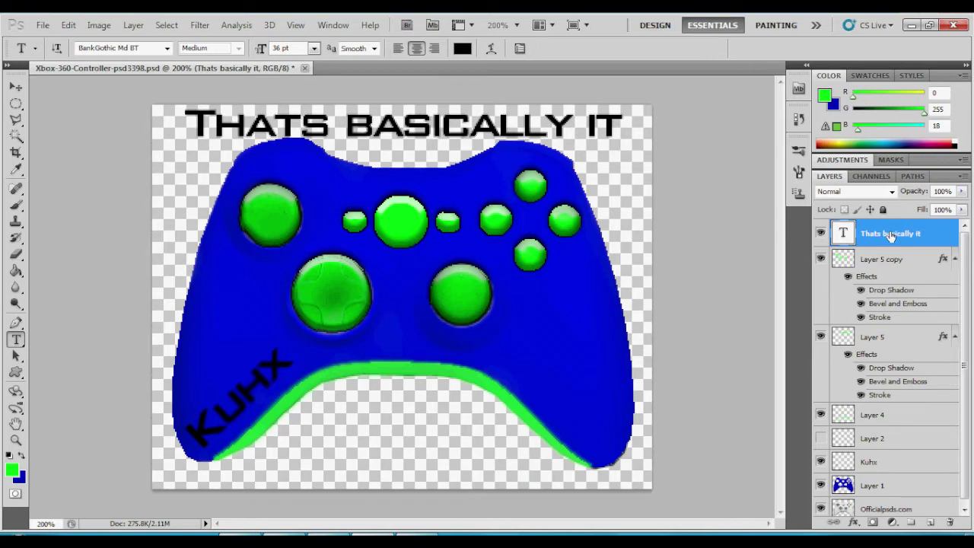
key("ctrl+z")
key("ctrl+minus")
key("ctrl+minus")
key("ctrl+minus")
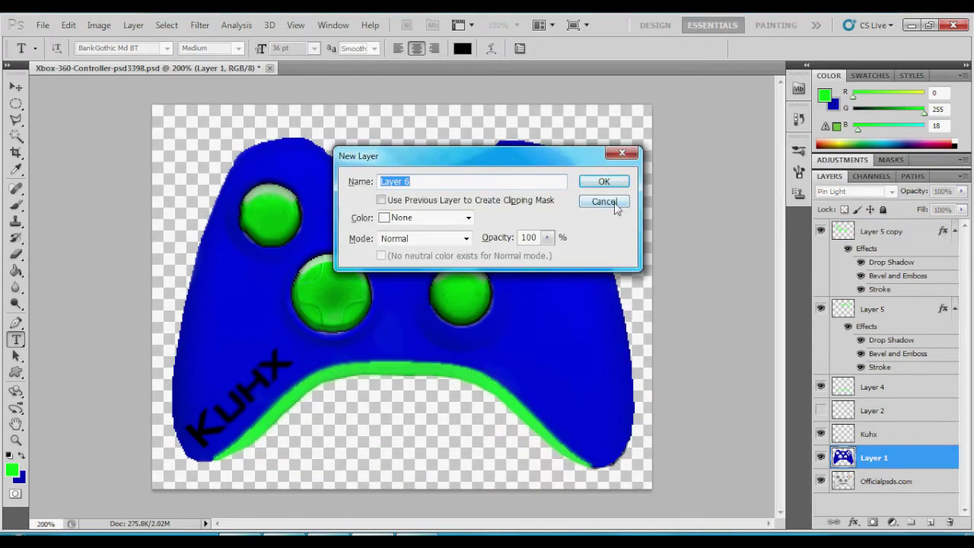
key("Return")
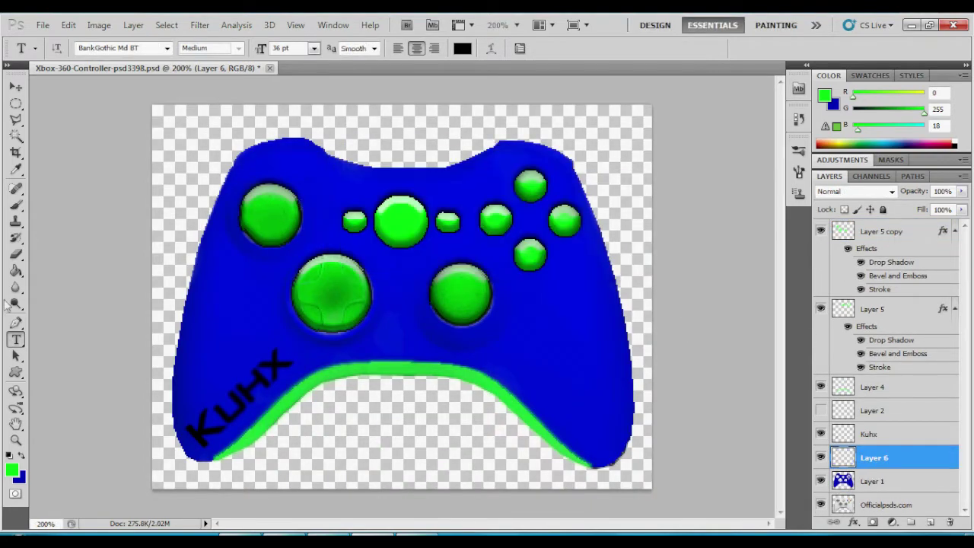
left_click(19, 478)
Step: Confirm purple as the background colour and choose a large 1891 px textured brush
left_click(866, 178)
key("b")
left_click(59, 49)
scroll(87, 182, "down", 3)
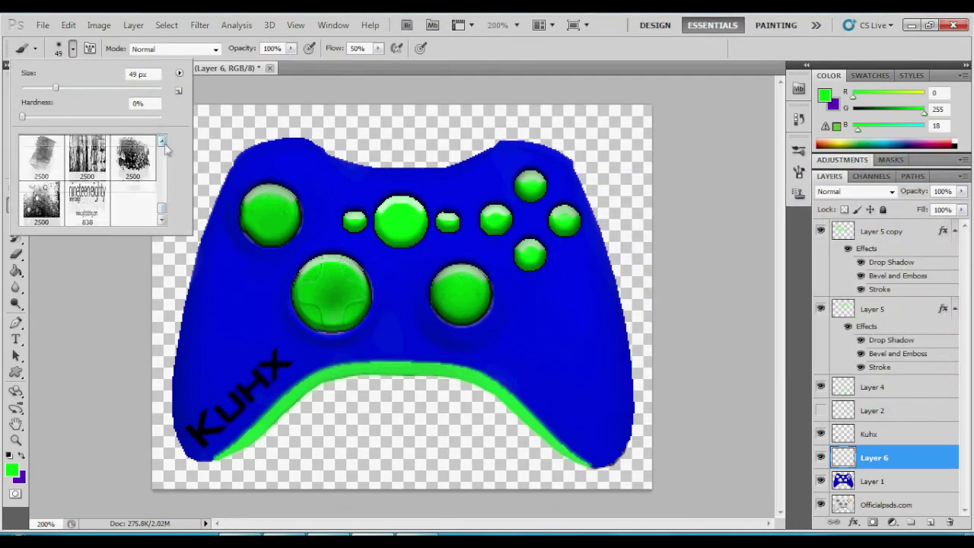
left_click(162, 142)
double_click(133, 156)
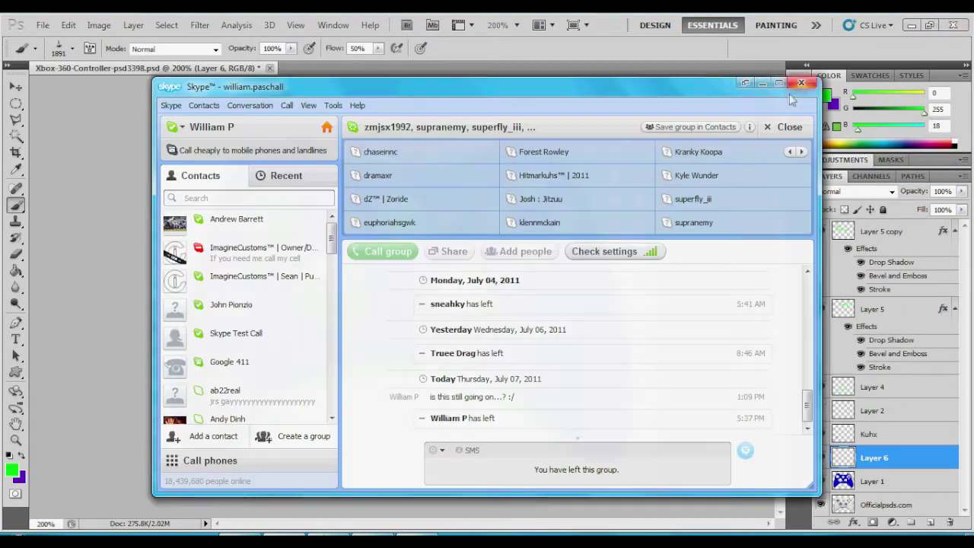
left_click(801, 82)
Step: Switch to the 559 px brush preset and set its size to 135 px
left_click(72, 49)
left_click(162, 220)
left_click(132, 202)
key("Return")
left_click(72, 49)
type("135")
key("Return")
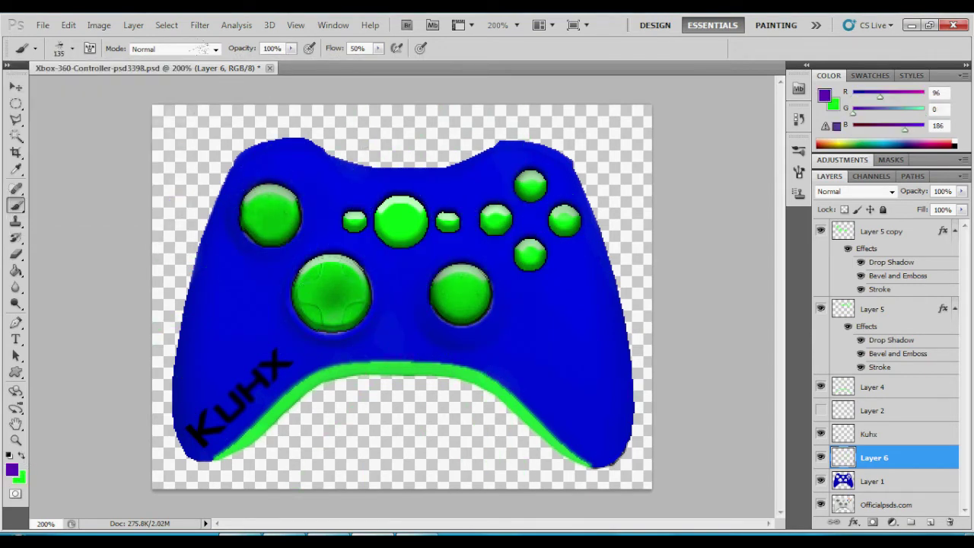
Step: Pick the 487 px splatter brush, test a purple stamp, and undo it
left_click(72, 49)
scroll(84, 175, "down", 3)
scroll(84, 175, "down", 3)
double_click(42, 160)
left_click(320, 297)
key("ctrl+z")
Step: Scroll through the brush presets looking for another splatter brush
left_click(73, 48)
left_click(162, 220)
scroll(162, 219, "down", 2)
scroll(162, 217, "down", 2)
scroll(163, 206, "down", 2)
scroll(162, 202, "down", 2)
scroll(162, 204, "up", 3)
Step: Browse the brush set list and Brush Presets panel, then return to the Magic Wand
left_click(179, 73)
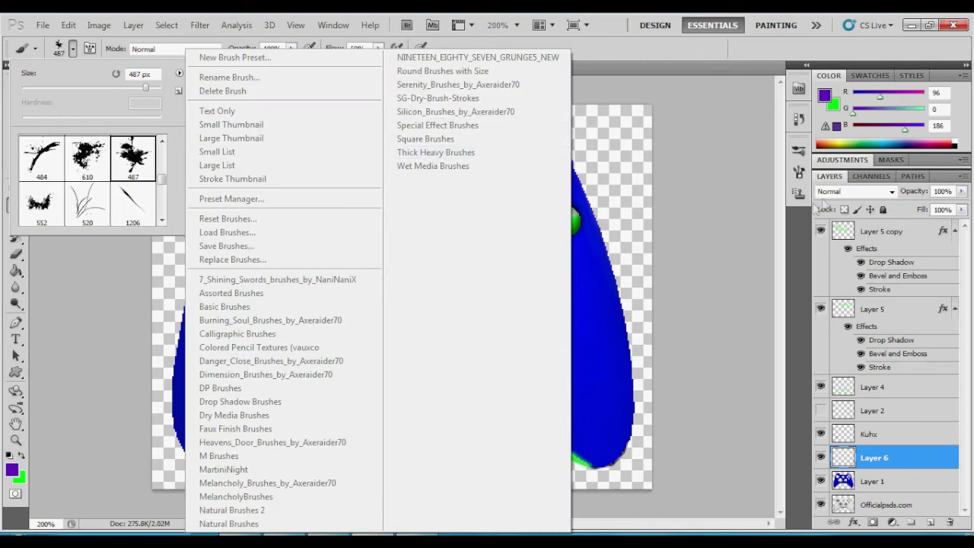
left_click(309, 48)
left_click(619, 145)
left_click(570, 145)
scroll(778, 452, "down", 5)
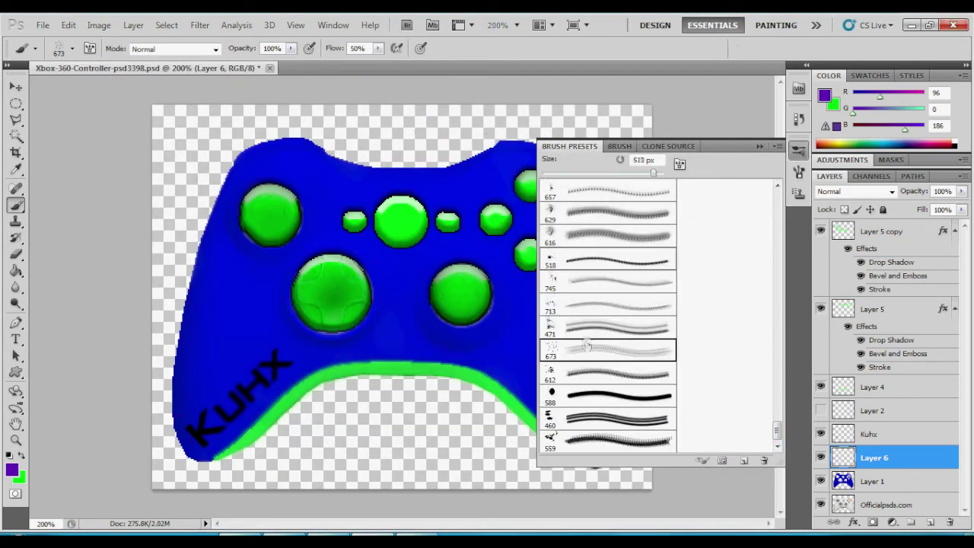
left_click(72, 49)
key("Return")
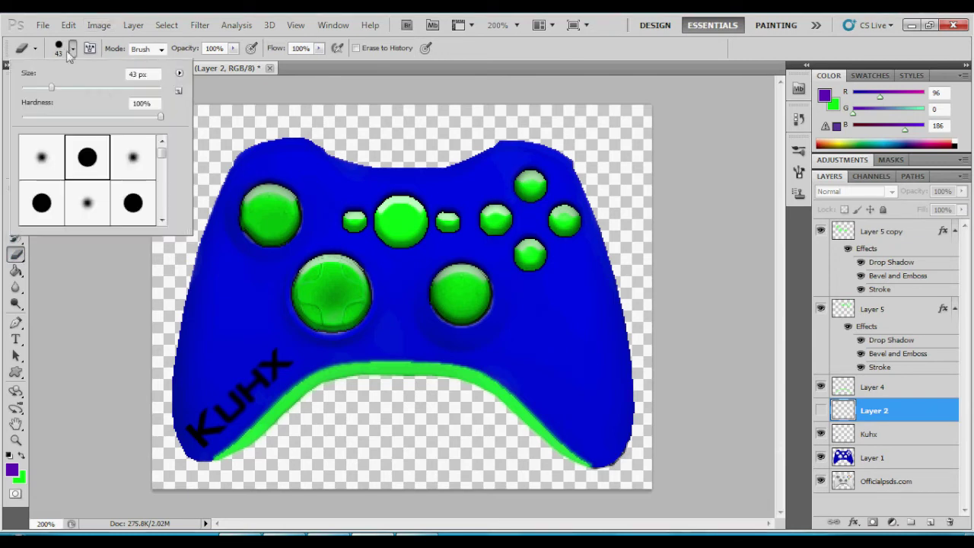
key("b")
left_click(20, 134)
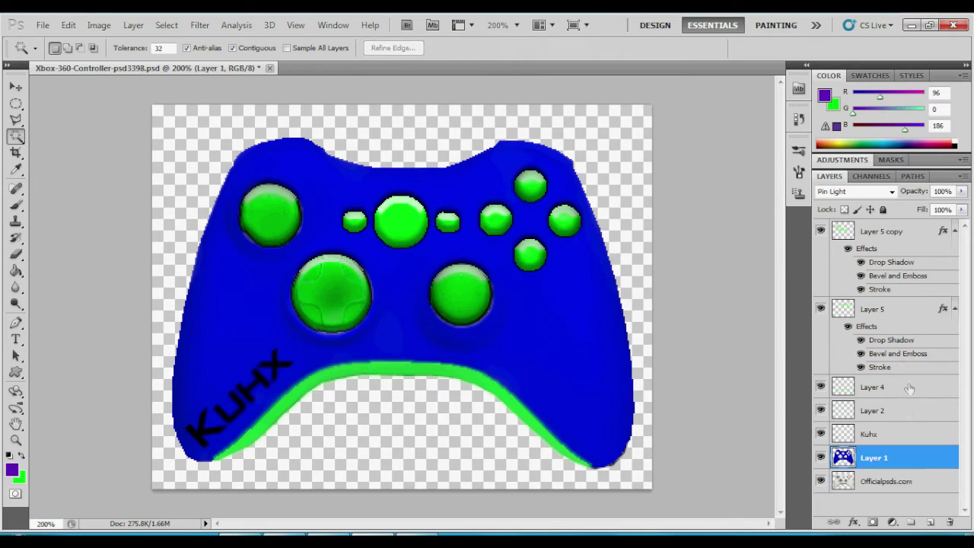
Step: Select the blue controller body and stamp purple splatter on empty Layer 2
left_click(587, 370)
key("b")
left_click(874, 411)
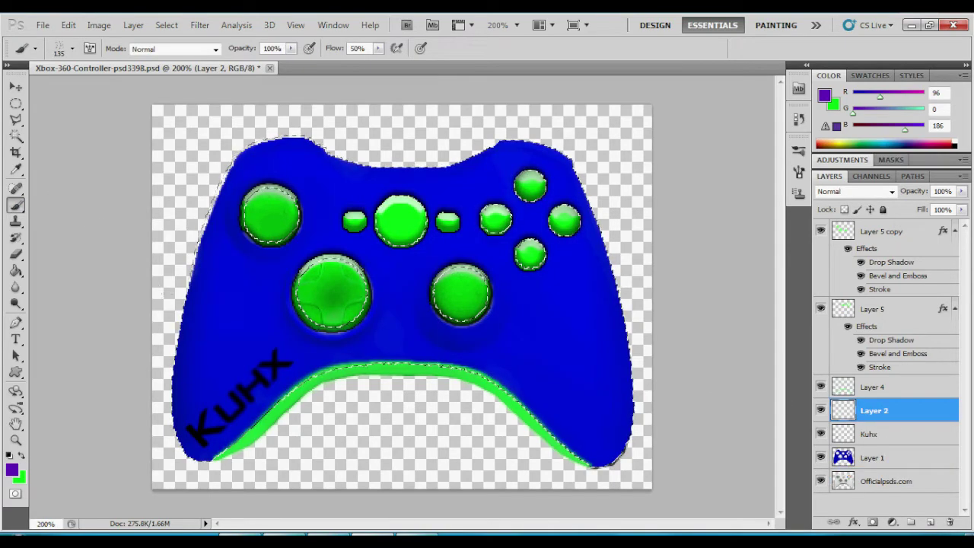
left_click(875, 457)
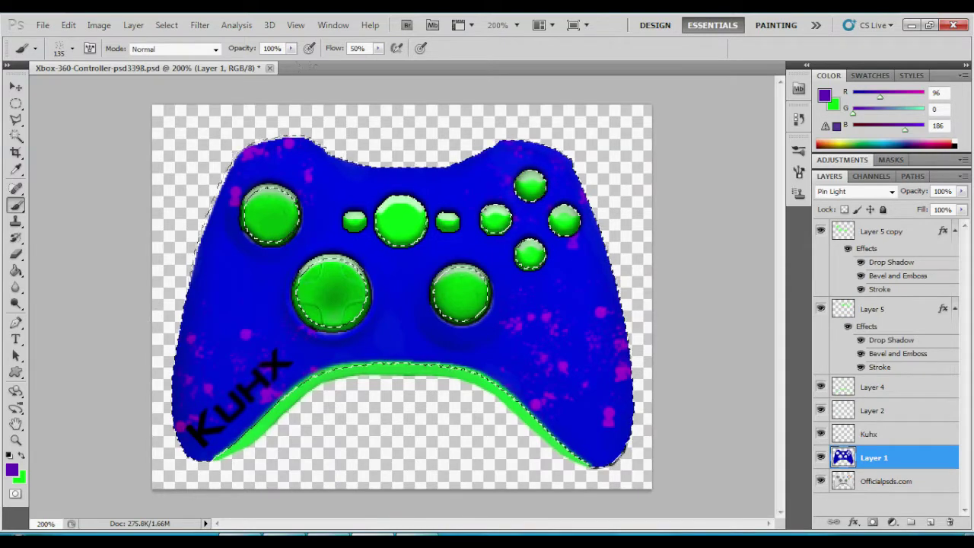
Step: Resize the splatter brush to 87 px, then 2491 px, and splatter the remaining body
left_click(72, 48)
left_click_drag(91, 88, 76, 87)
key("Return")
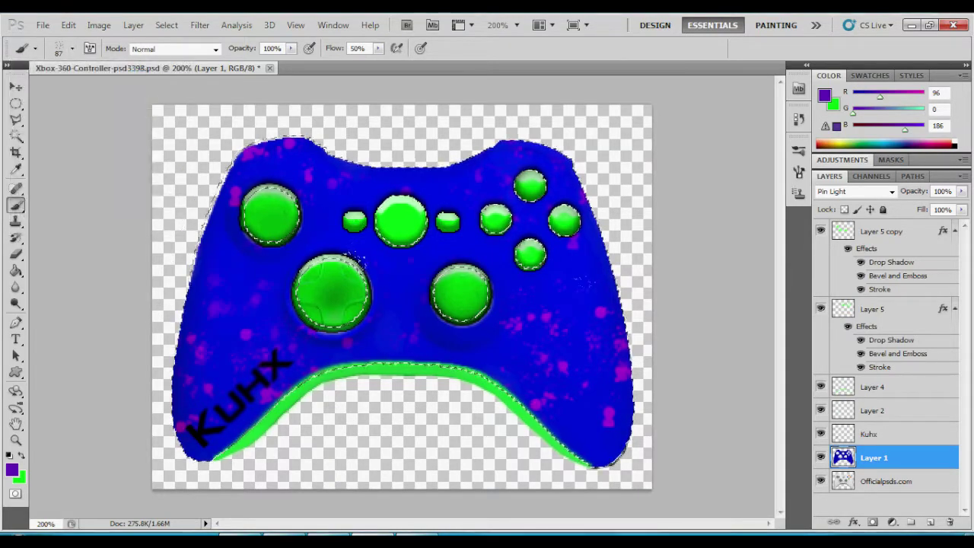
key("ctrl+minus")
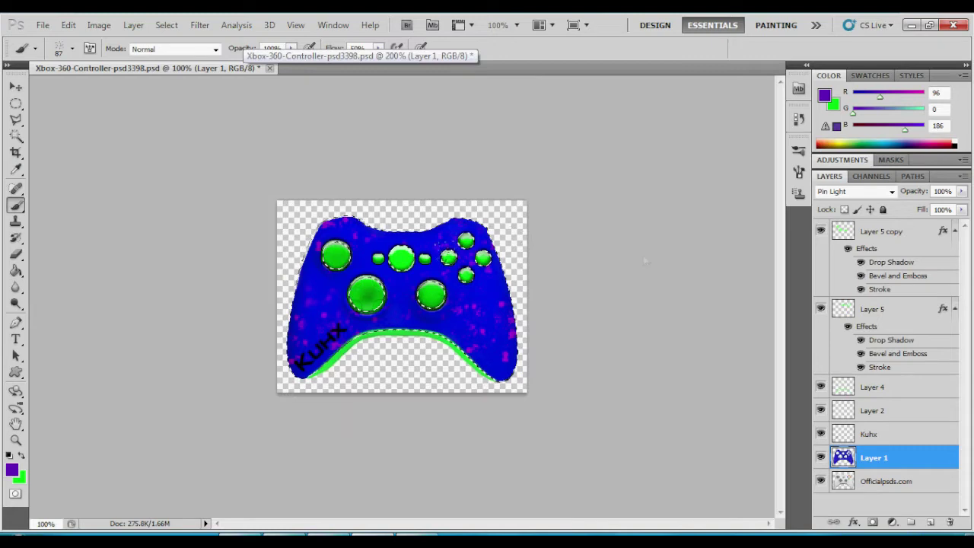
left_click(72, 48)
scroll(87, 181, "down", 5)
scroll(88, 181, "down", 5)
double_click(88, 180)
left_click_drag(856, 508, 890, 434)
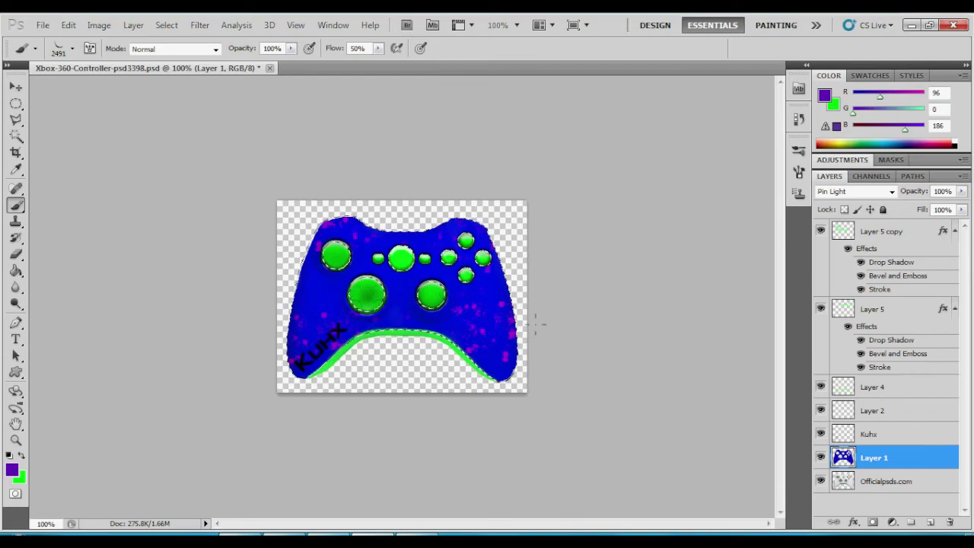